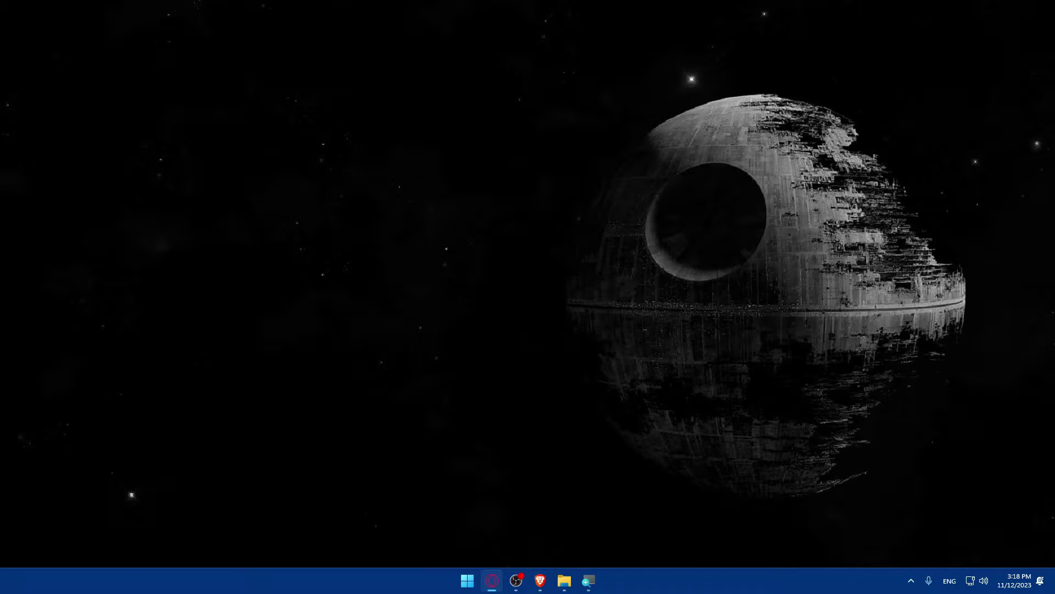
# Bring up Brave and run a Google search for 'avad seo' from the address bar
pyautogui.click(540, 581)
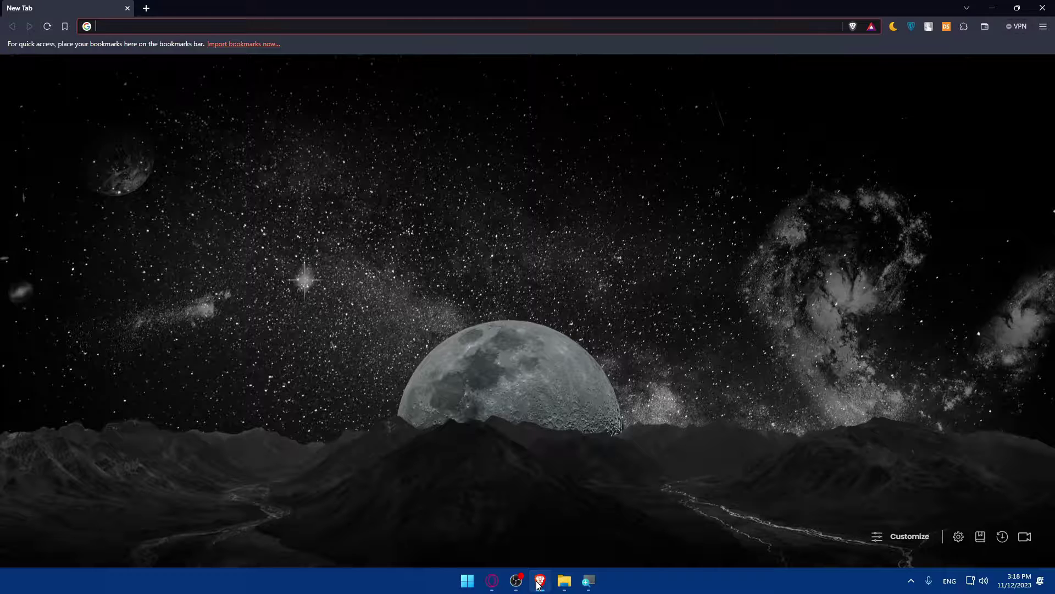
pyautogui.moveTo(540, 581)
pyautogui.mouseDown()
pyautogui.moveTo(509, 586)
pyautogui.moveTo(540, 582)
pyautogui.mouseUp()
pyautogui.click(521, 584)
pyautogui.click(540, 582)
pyautogui.click(178, 26)
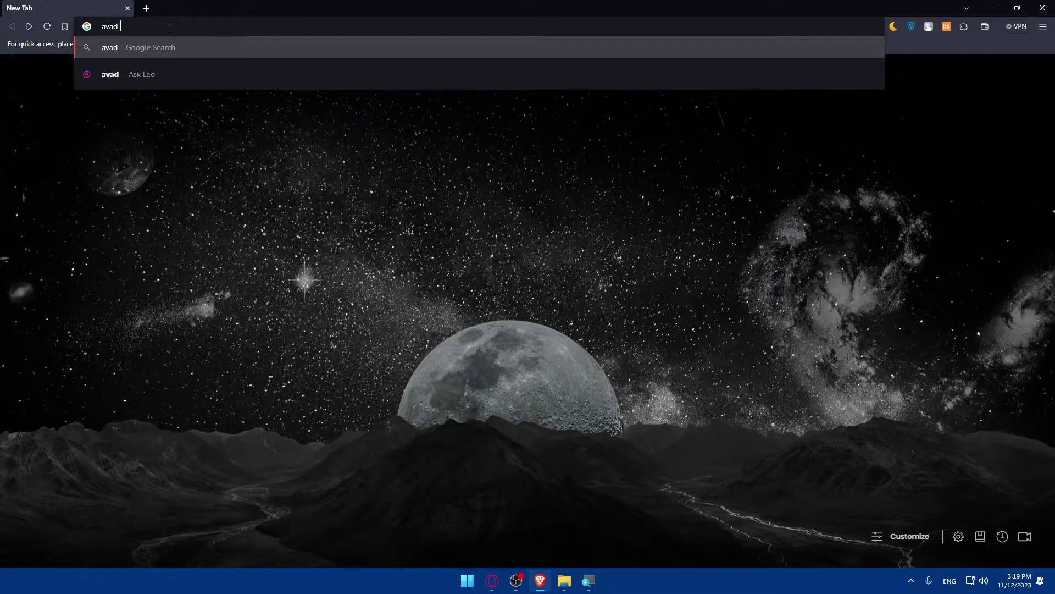
pyautogui.write(' seo')
pyautogui.press('Return')
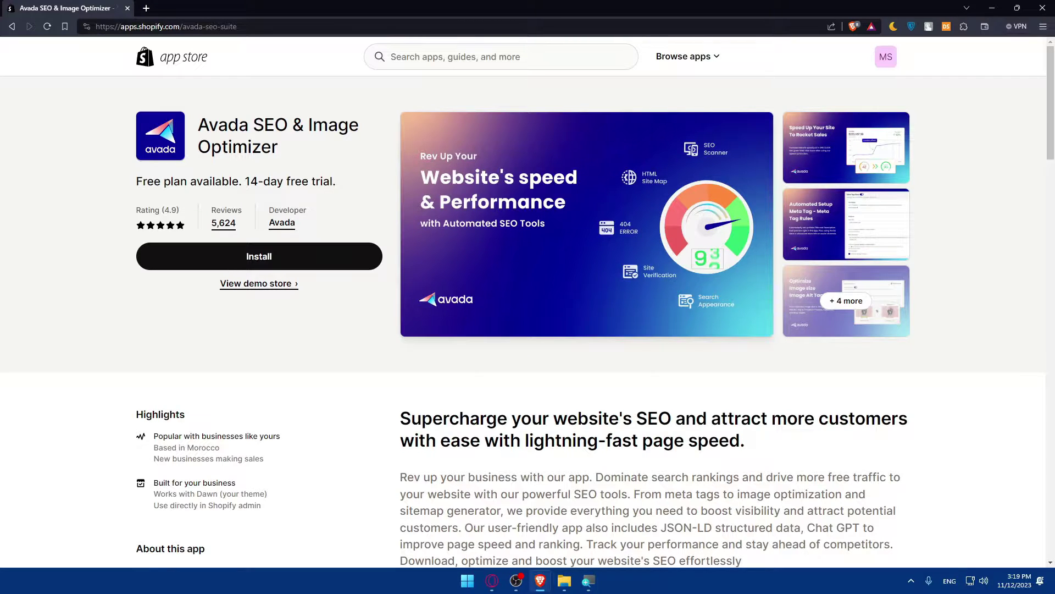
# Log into the Shopify store admin from shopify.com in a new tab
pyautogui.click(145, 8)
pyautogui.write('s')
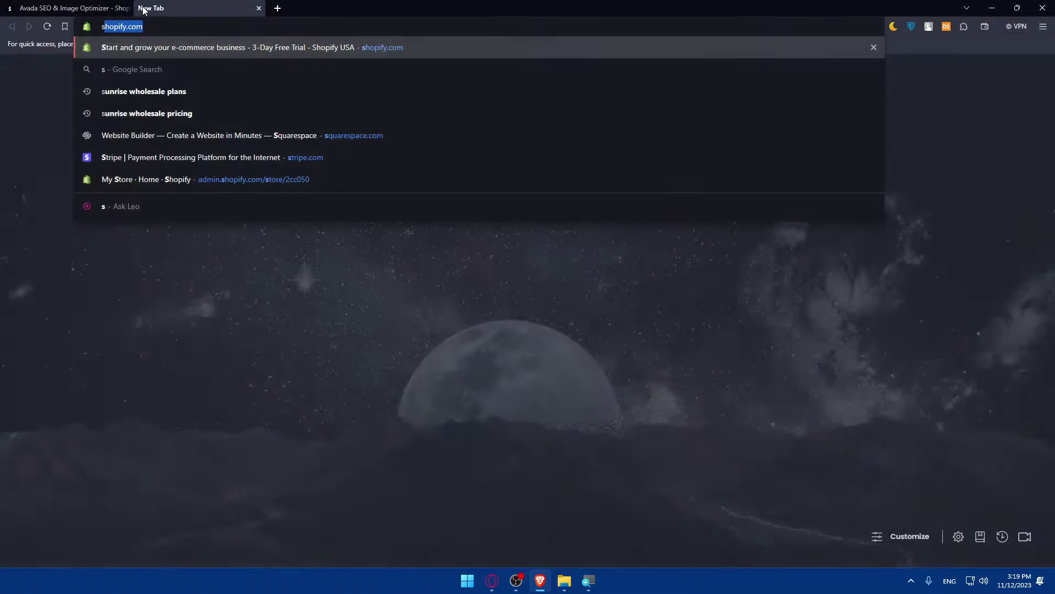
pyautogui.press('Return')
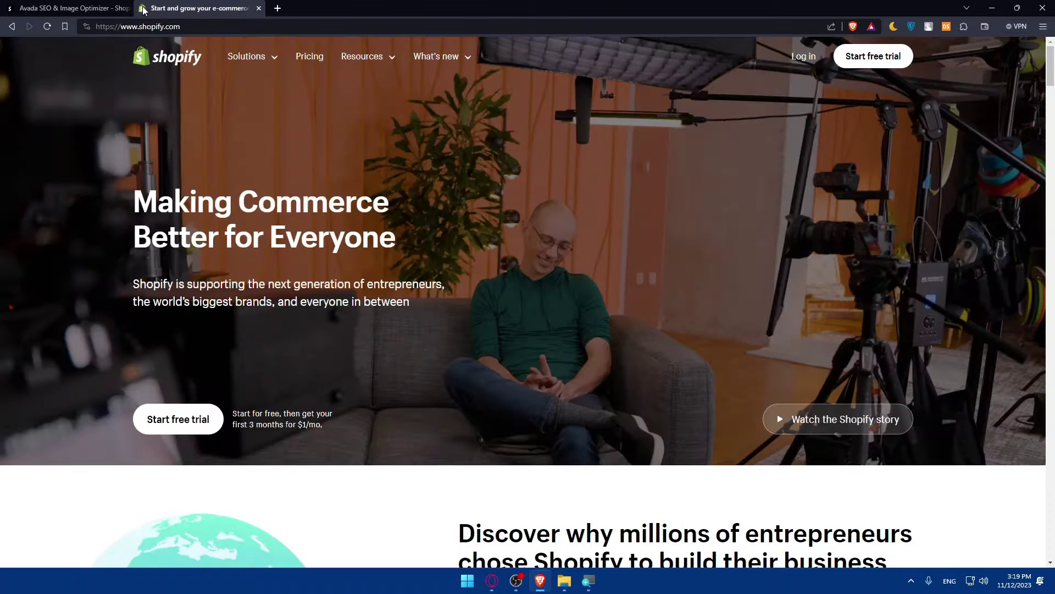
pyautogui.click(798, 55)
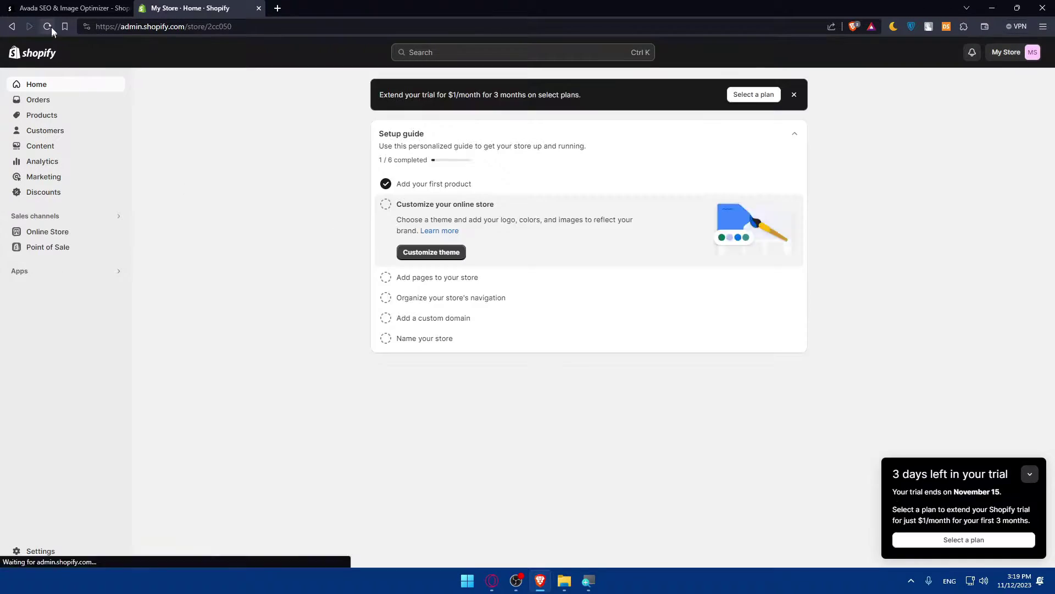
# From the admin sidebar's Apps section, bring up the Picked for you recommended apps dialog
pyautogui.hotkey('ctrl', 'Tab')
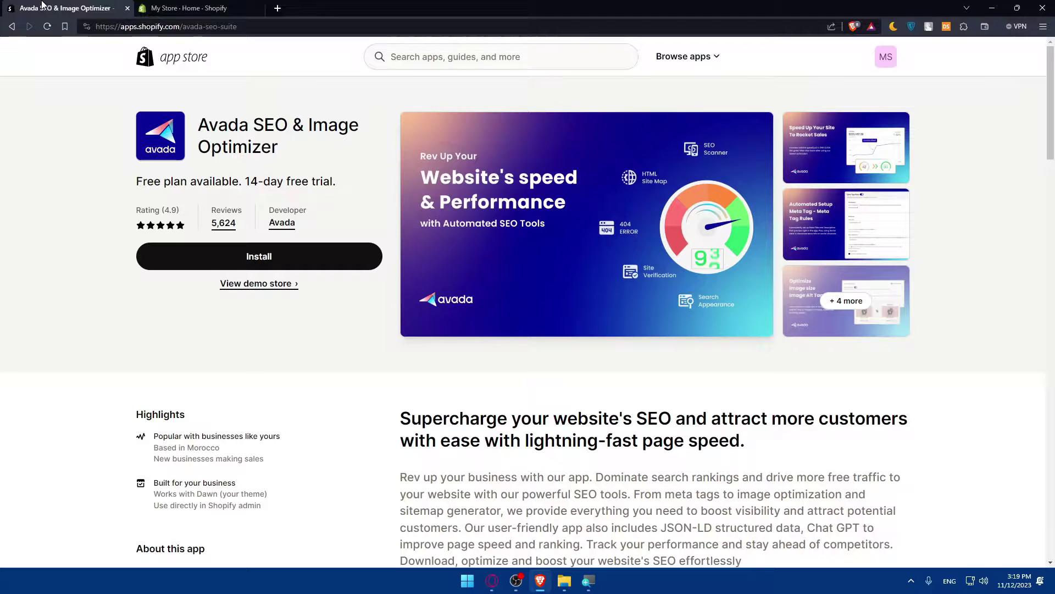
pyautogui.click(208, 7)
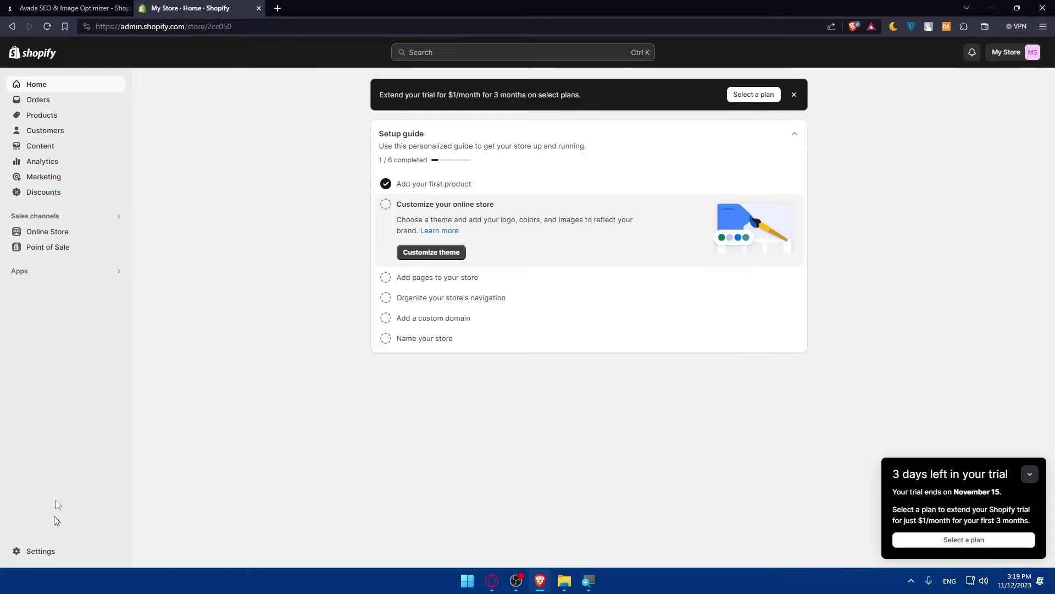
pyautogui.click(24, 271)
pyautogui.click(420, 180)
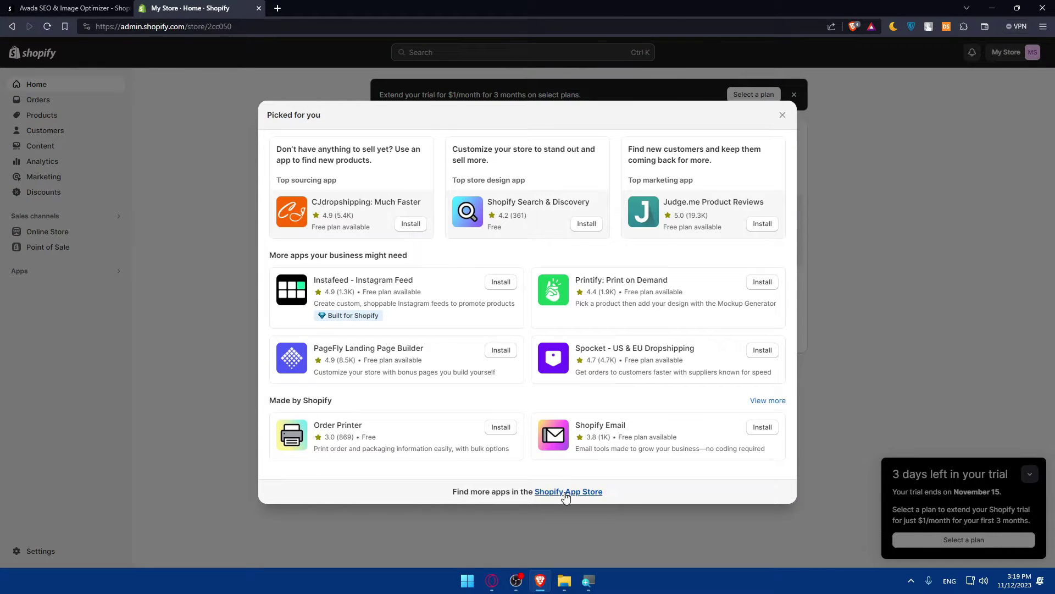
# Search the Shopify App Store for 'avada seo' and open the Avada SEO & Image Optimizer listing
pyautogui.click(560, 492)
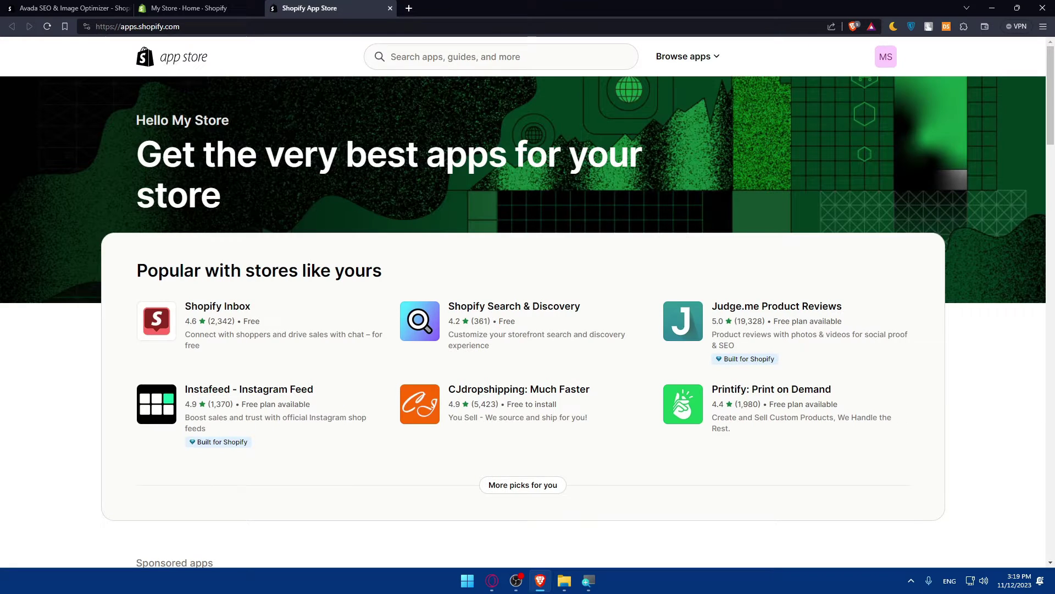
pyautogui.click(461, 57)
pyautogui.write('avada ')
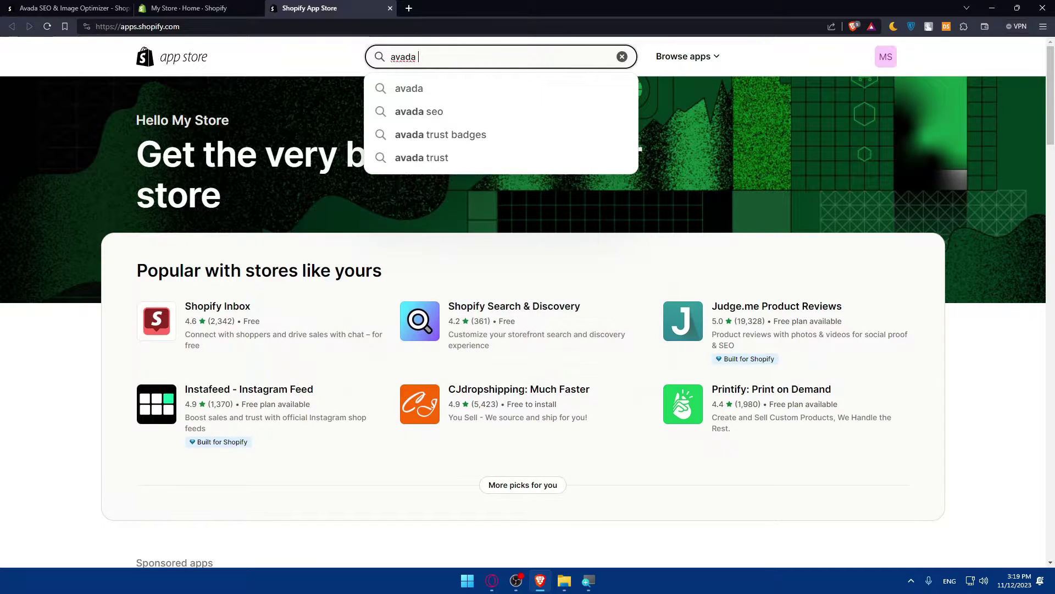
pyautogui.write('seo')
pyautogui.press('Return')
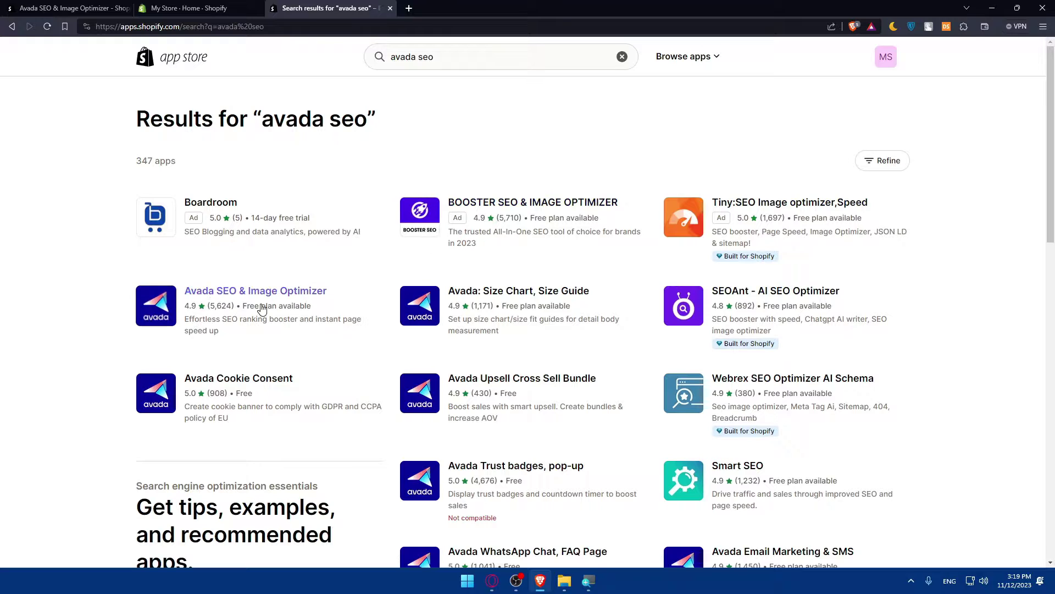
pyautogui.click(148, 301)
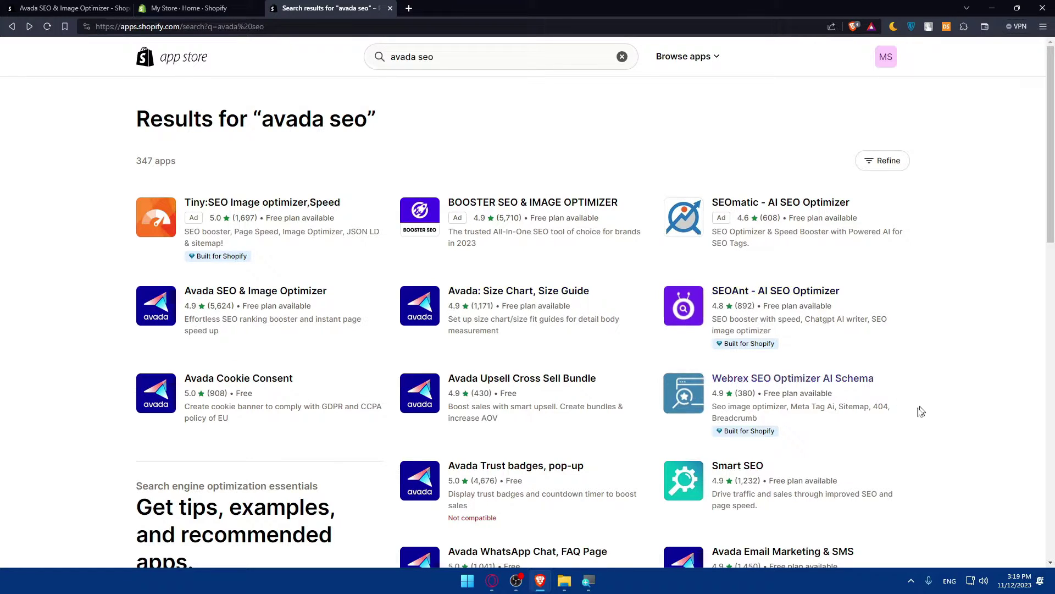
pyautogui.scroll(-2, 573, 455)
pyautogui.scroll(2, 522, 447)
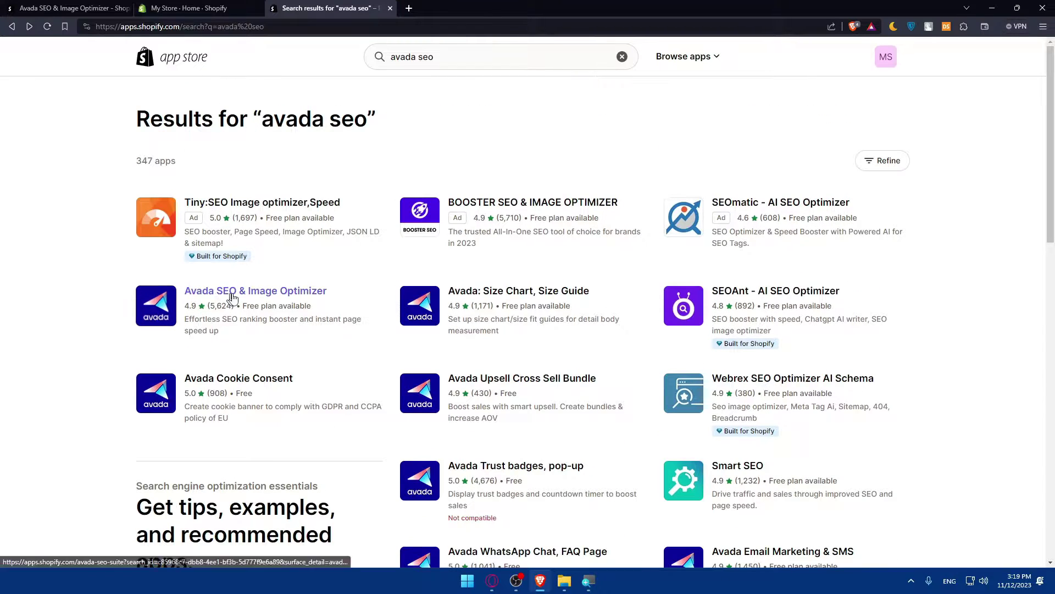
pyautogui.click(267, 296)
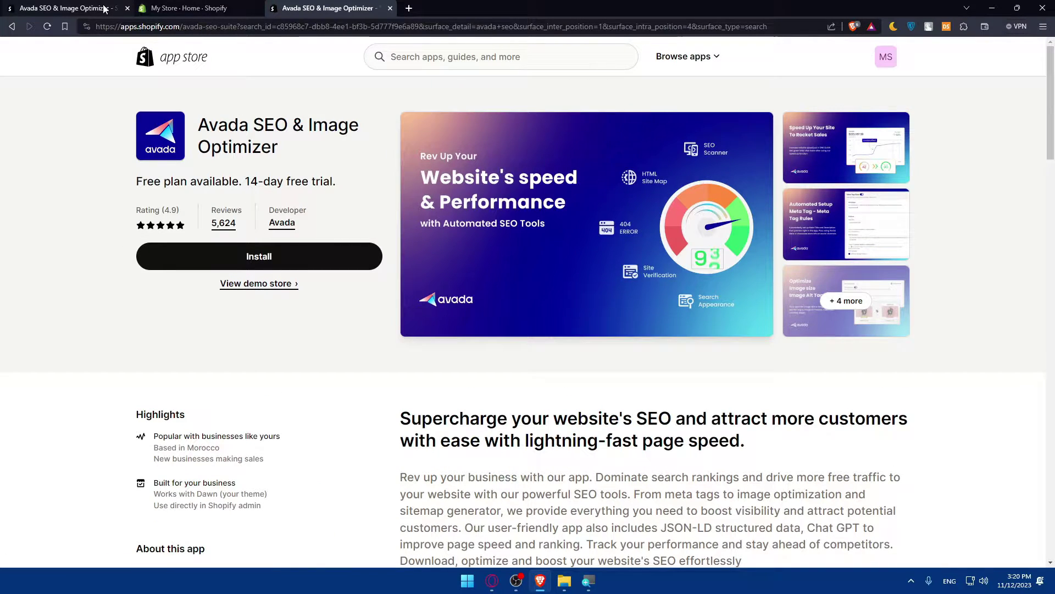
# Close the older duplicate Avada tab and return to the remaining Avada app page
pyautogui.click(75, 8)
pyautogui.click(127, 8)
pyautogui.click(206, 8)
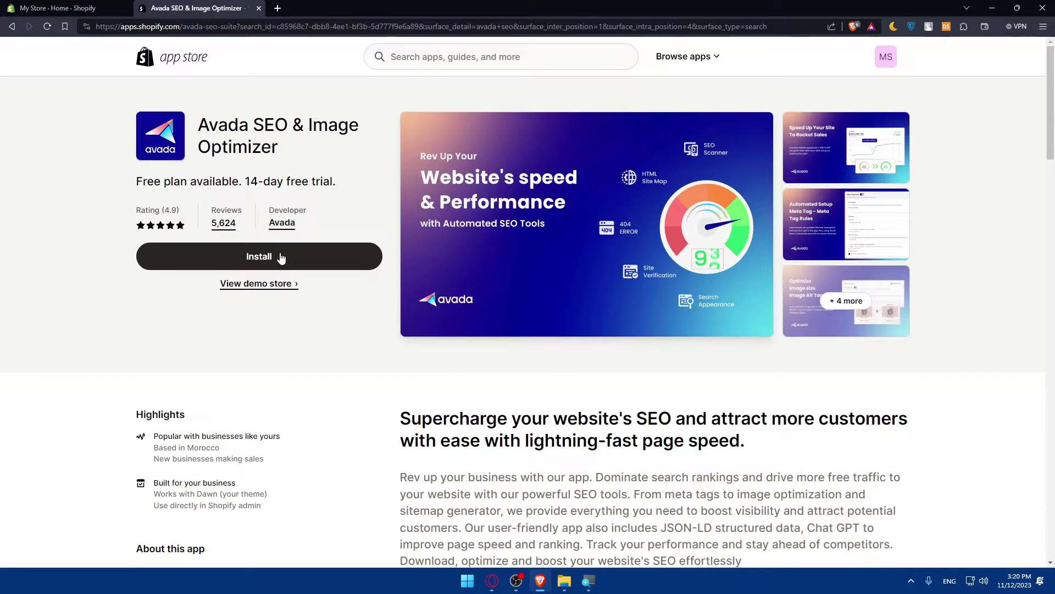
pyautogui.scroll(-2, 280, 258)
pyautogui.scroll(-1, 282, 259)
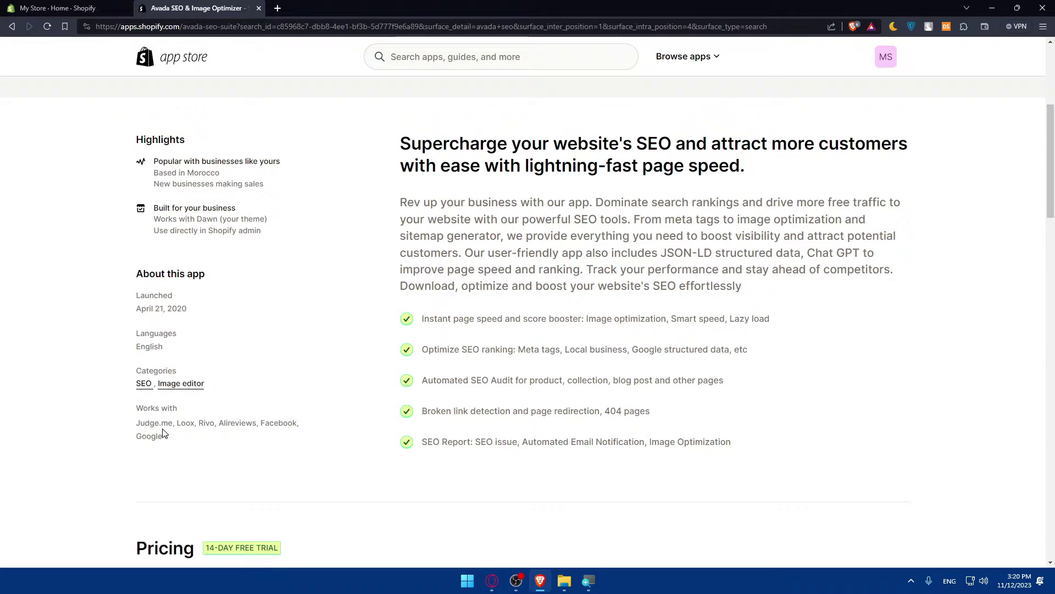
pyautogui.scroll(-2, 162, 432)
pyautogui.scroll(-1, 278, 388)
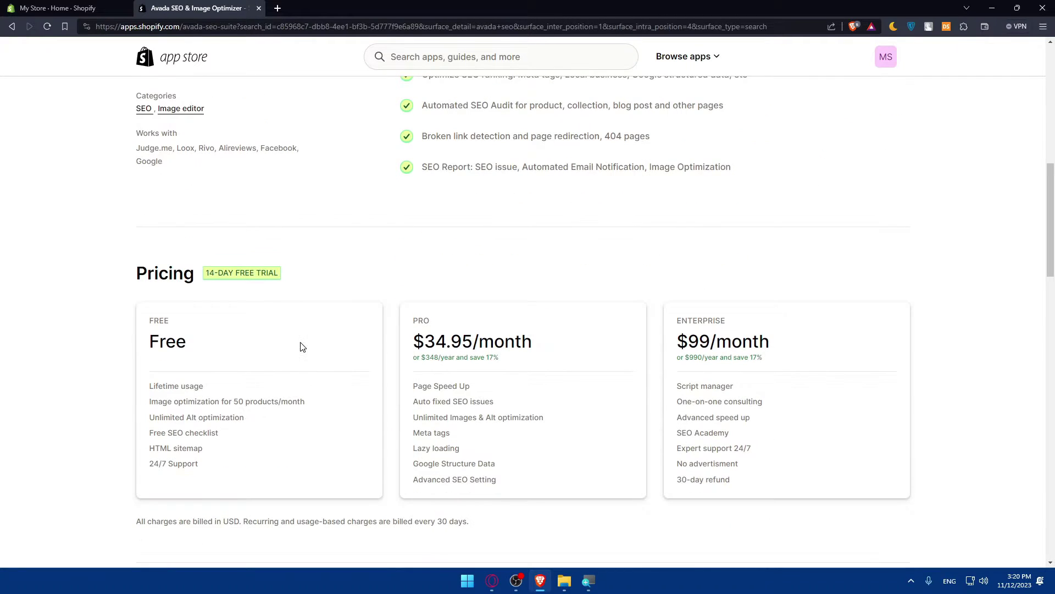
pyautogui.scroll(-1, 299, 346)
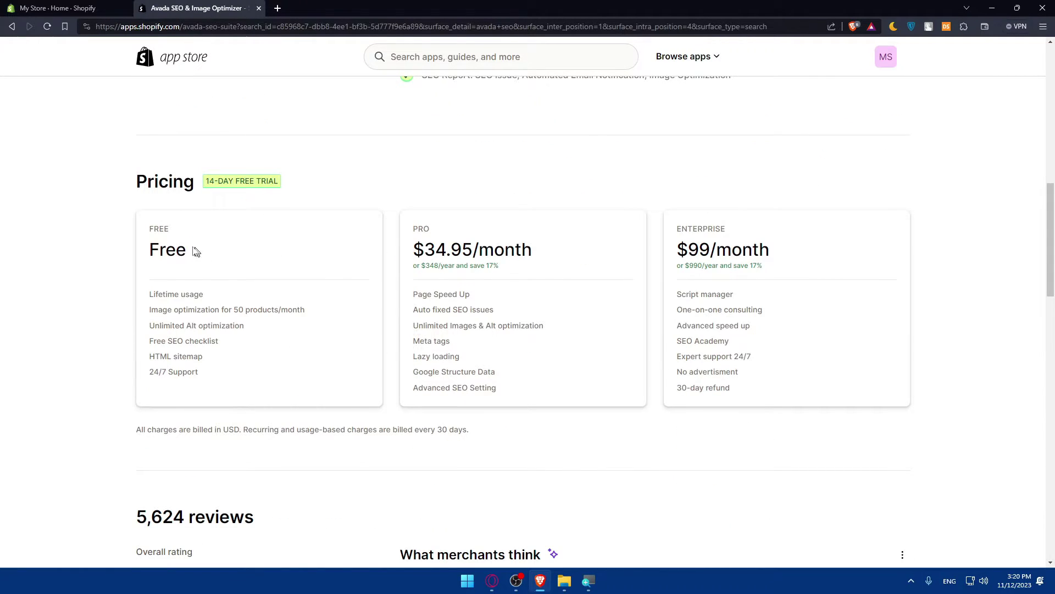
pyautogui.moveTo(188, 250); pyautogui.dragTo(123, 251)
pyautogui.moveTo(205, 295); pyautogui.dragTo(155, 295)
pyautogui.click(230, 301)
pyautogui.moveTo(309, 311); pyautogui.dragTo(154, 327)
pyautogui.moveTo(223, 344); pyautogui.dragTo(141, 348)
pyautogui.moveTo(203, 356); pyautogui.dragTo(149, 360)
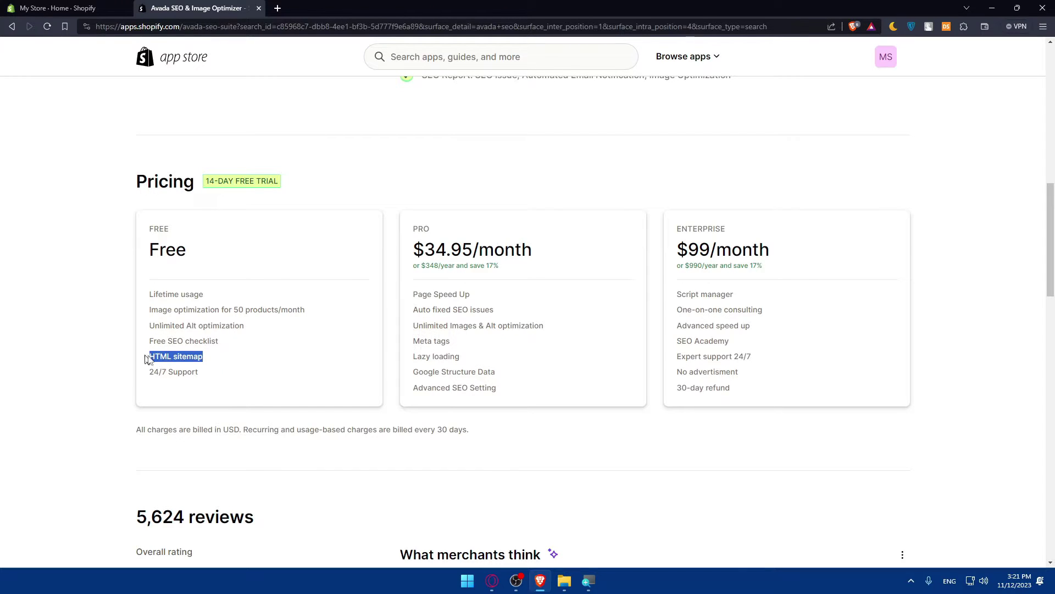
pyautogui.moveTo(207, 377); pyautogui.dragTo(151, 375)
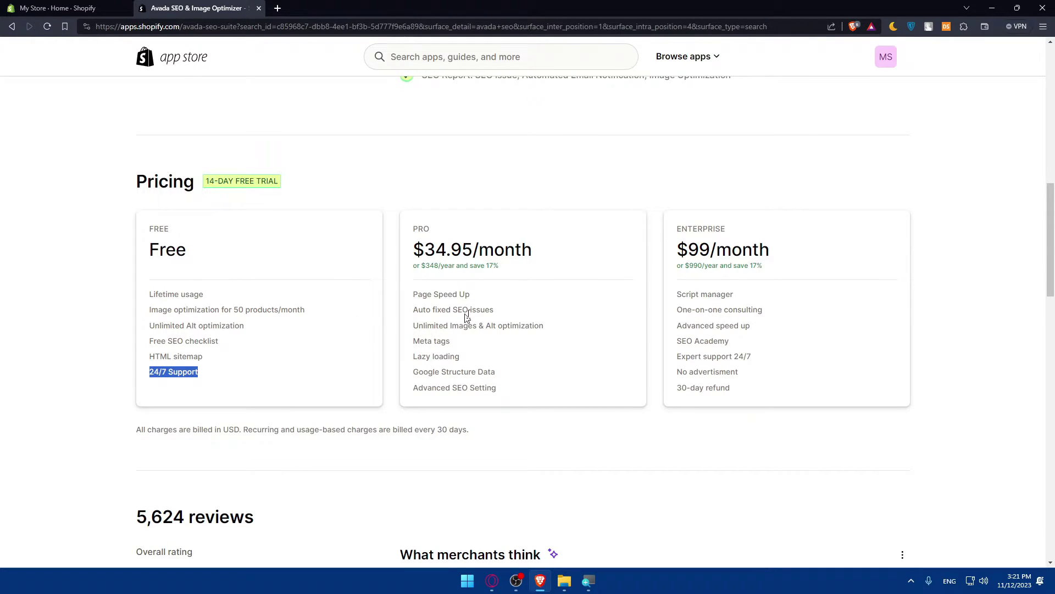
pyautogui.moveTo(495, 310); pyautogui.dragTo(416, 311)
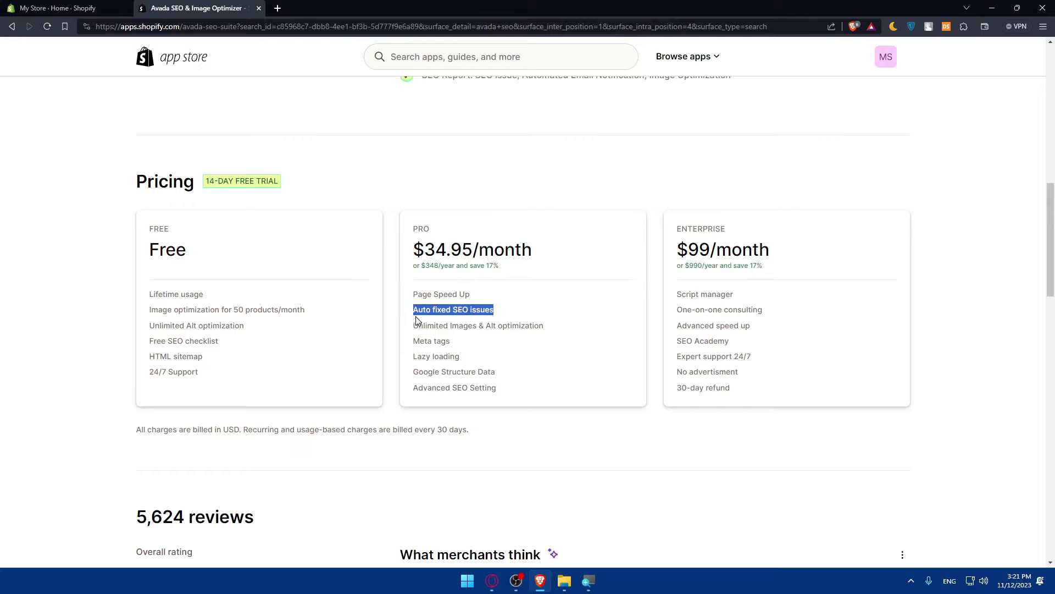
pyautogui.moveTo(546, 327)
pyautogui.mouseDown()
pyautogui.moveTo(402, 329)
pyautogui.moveTo(413, 340)
pyautogui.mouseUp()
pyautogui.click(479, 360)
pyautogui.click(491, 364)
pyautogui.moveTo(493, 372); pyautogui.dragTo(407, 375)
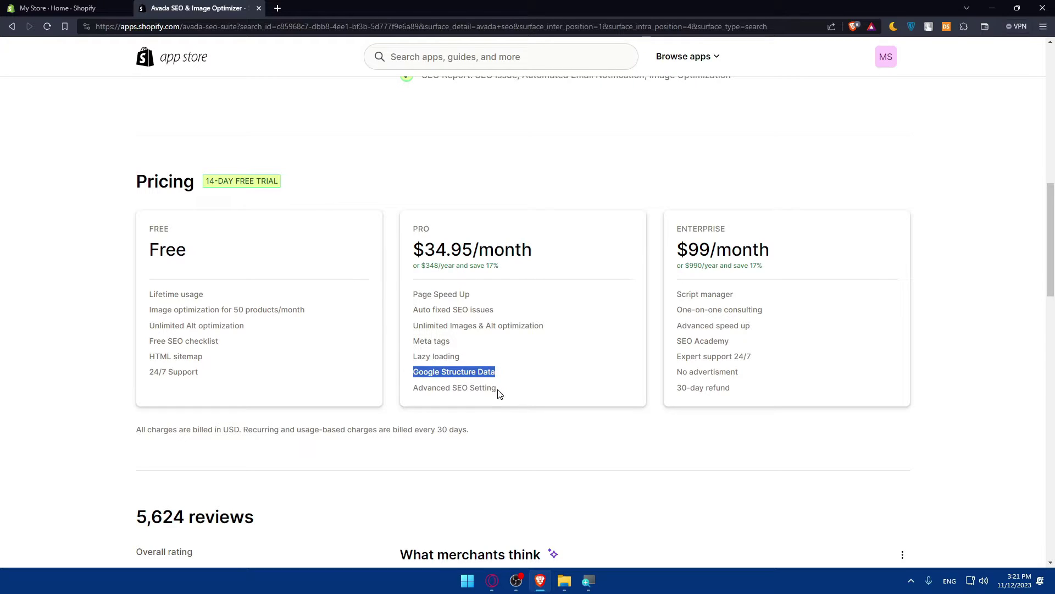
pyautogui.moveTo(498, 394); pyautogui.dragTo(409, 395)
pyautogui.click(450, 398)
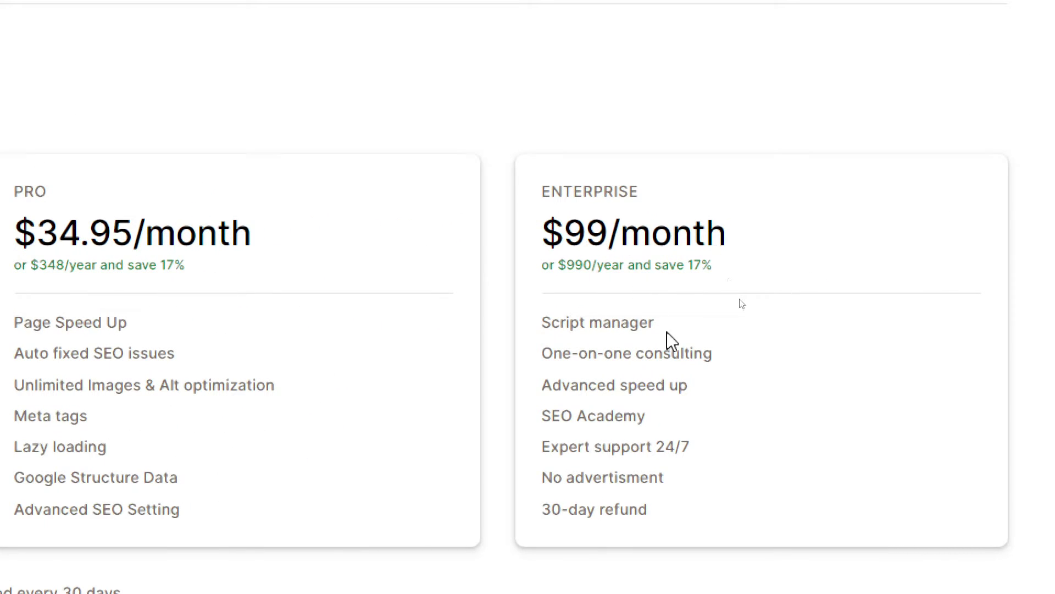
pyautogui.moveTo(667, 332); pyautogui.dragTo(536, 332)
pyautogui.moveTo(715, 360); pyautogui.dragTo(543, 355)
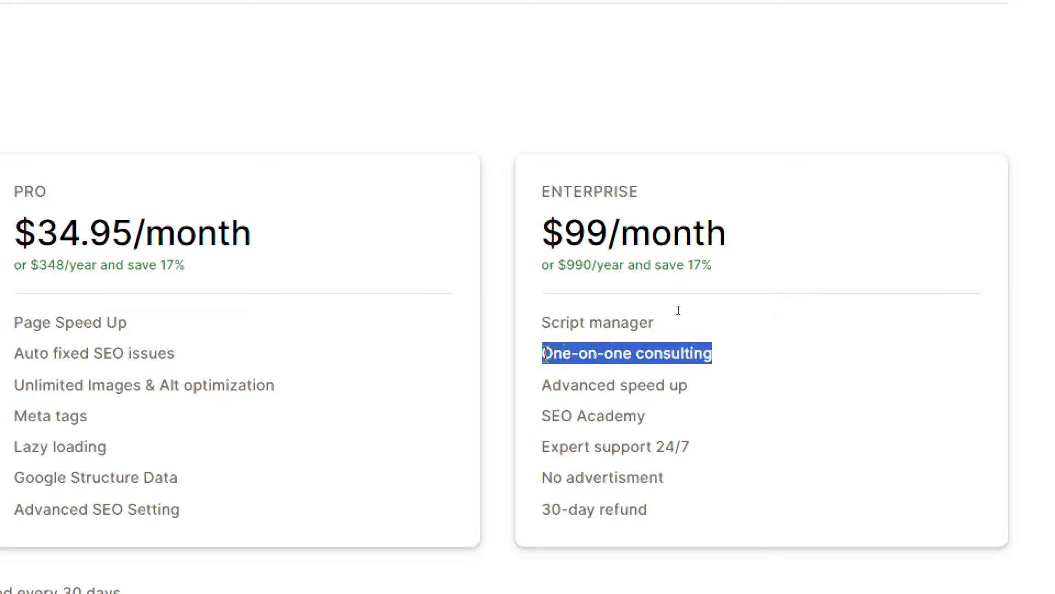
pyautogui.moveTo(694, 389); pyautogui.dragTo(547, 385)
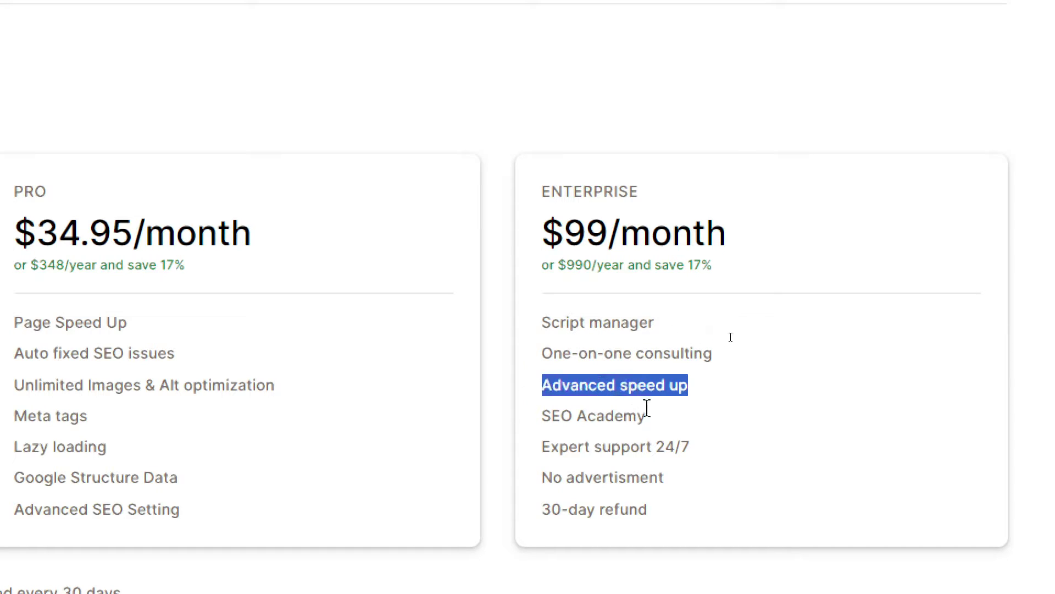
pyautogui.moveTo(667, 416); pyautogui.dragTo(510, 417)
pyautogui.moveTo(716, 444); pyautogui.dragTo(512, 455)
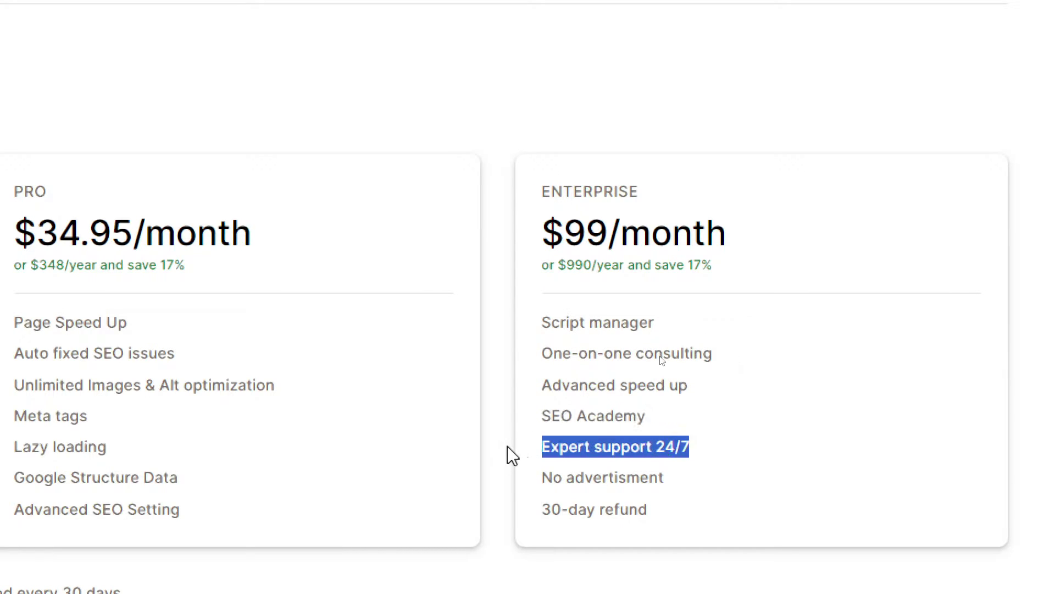
pyautogui.moveTo(669, 487); pyautogui.dragTo(528, 479)
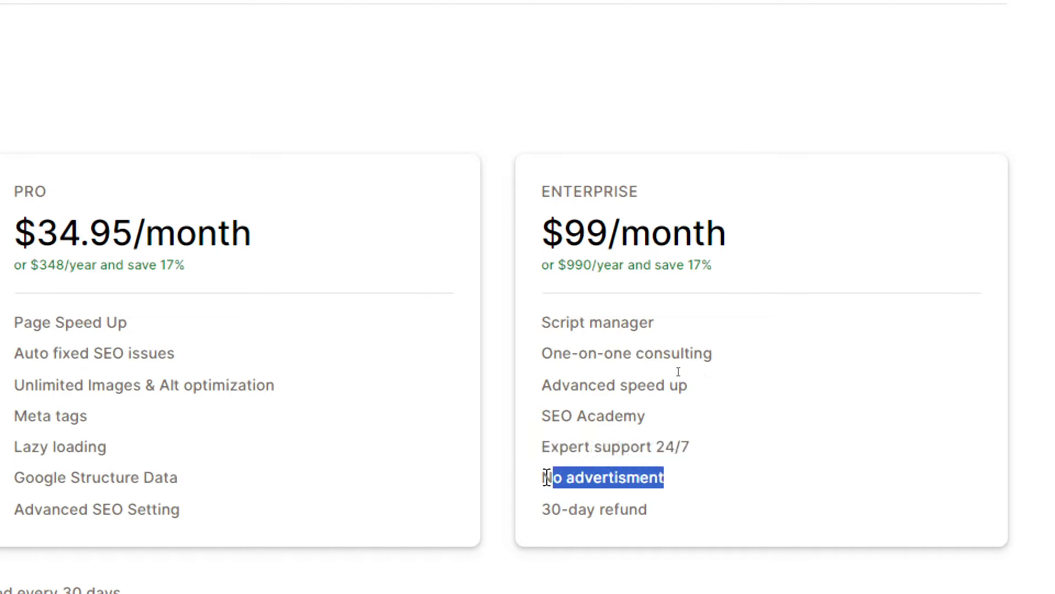
pyautogui.moveTo(650, 509); pyautogui.dragTo(577, 509)
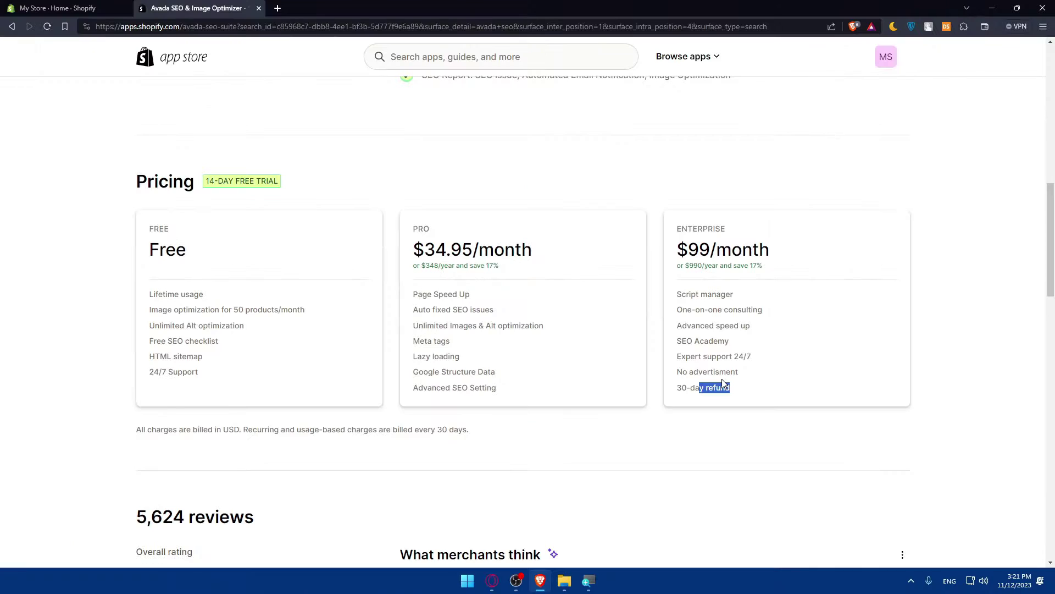
pyautogui.click(643, 438)
pyautogui.scroll(-3, 493, 335)
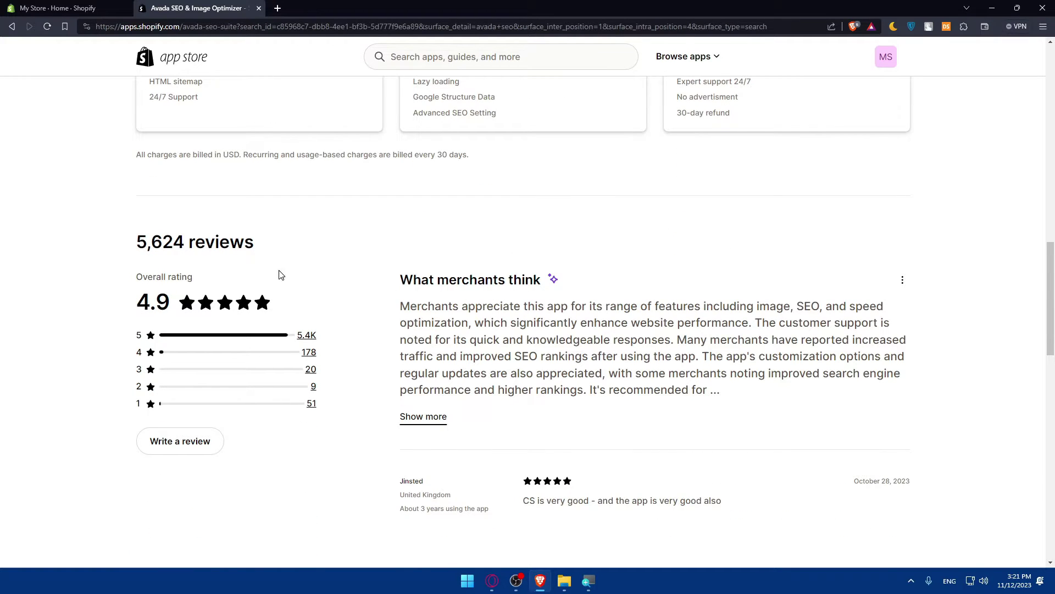
pyautogui.scroll(-1, 218, 274)
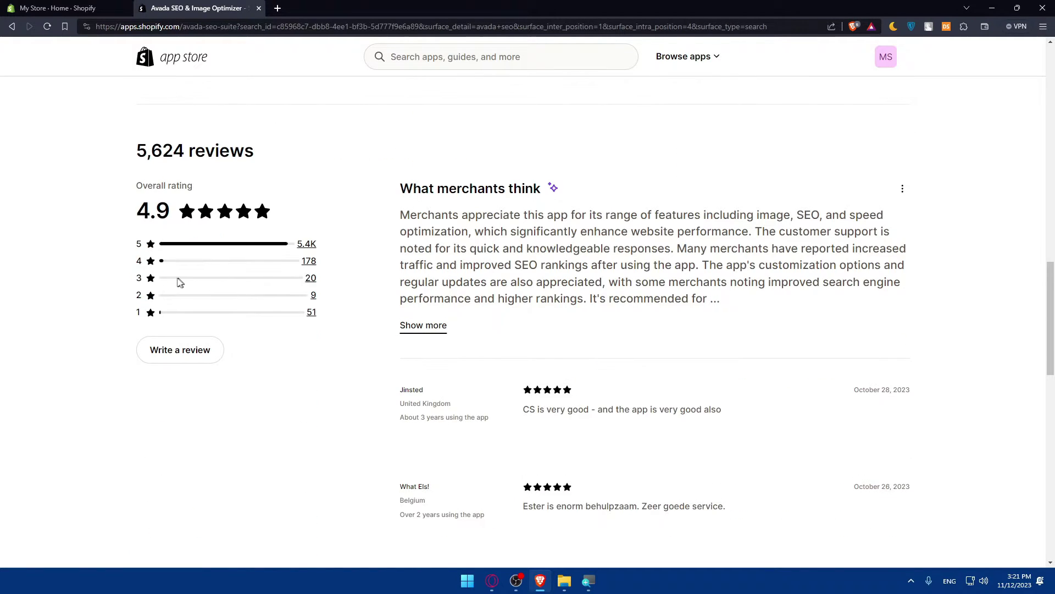
pyautogui.moveTo(135, 210); pyautogui.dragTo(170, 212)
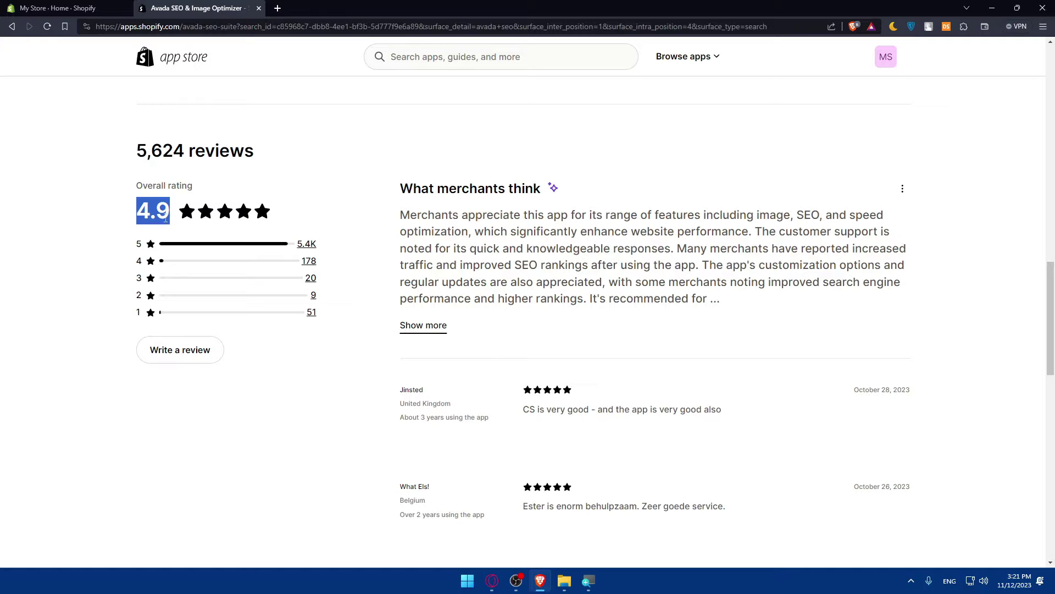
pyautogui.click(170, 212)
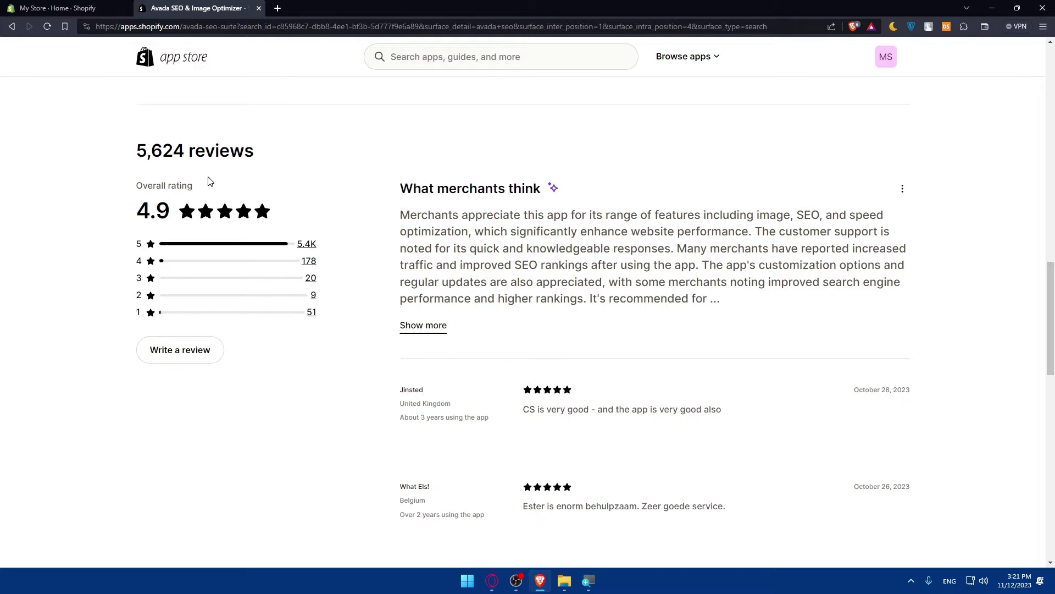
pyautogui.scroll(-2, 589, 293)
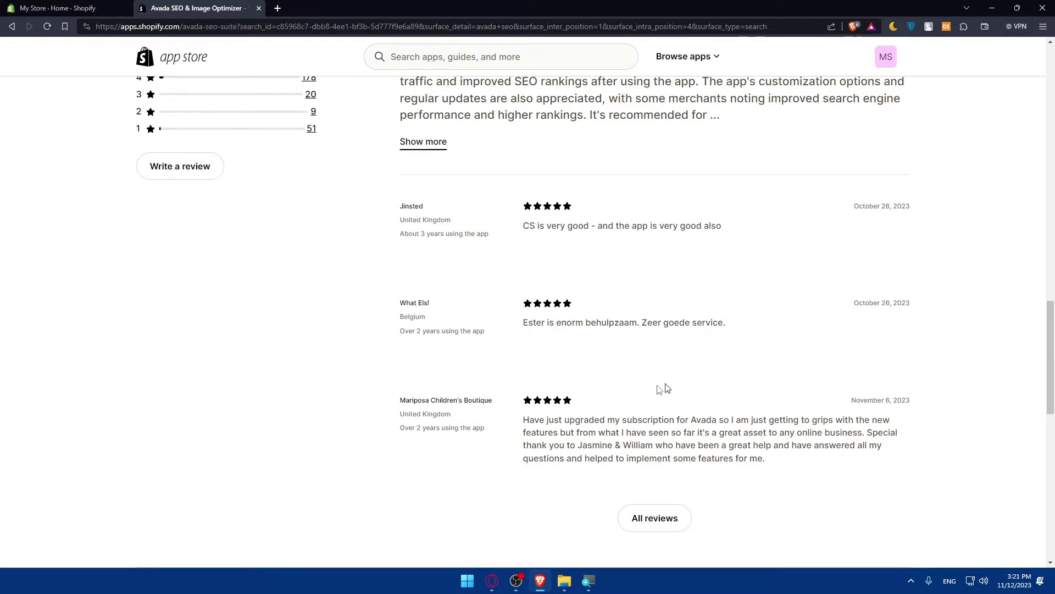
pyautogui.scroll(1, 613, 336)
pyautogui.scroll(10, 613, 335)
pyautogui.scroll(5, 603, 332)
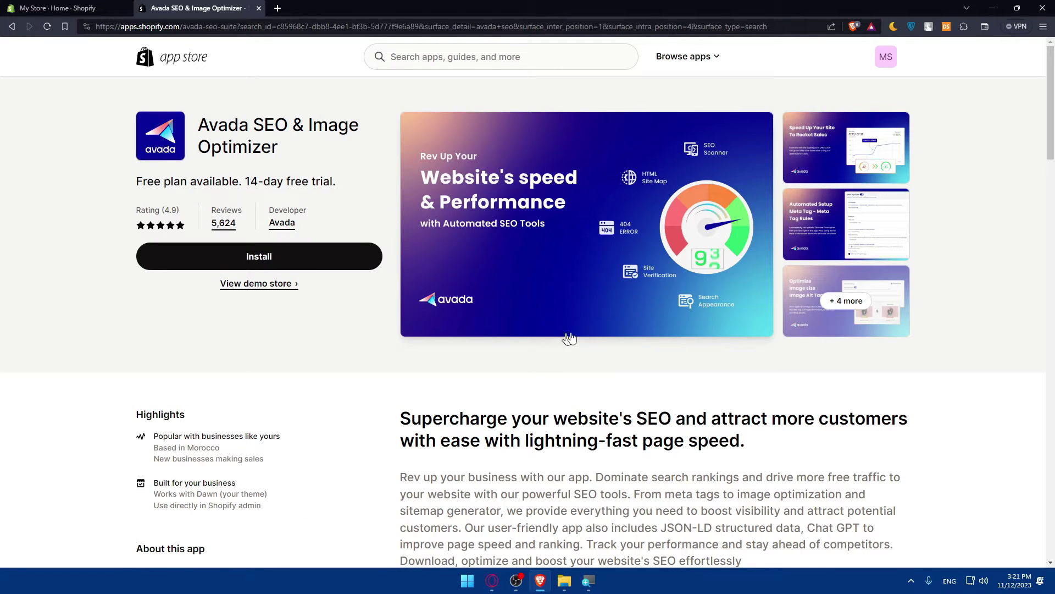
# Install Avada SEO & Image Optimizer, reaching the Avada SEO Suite permission request
pyautogui.click(259, 258)
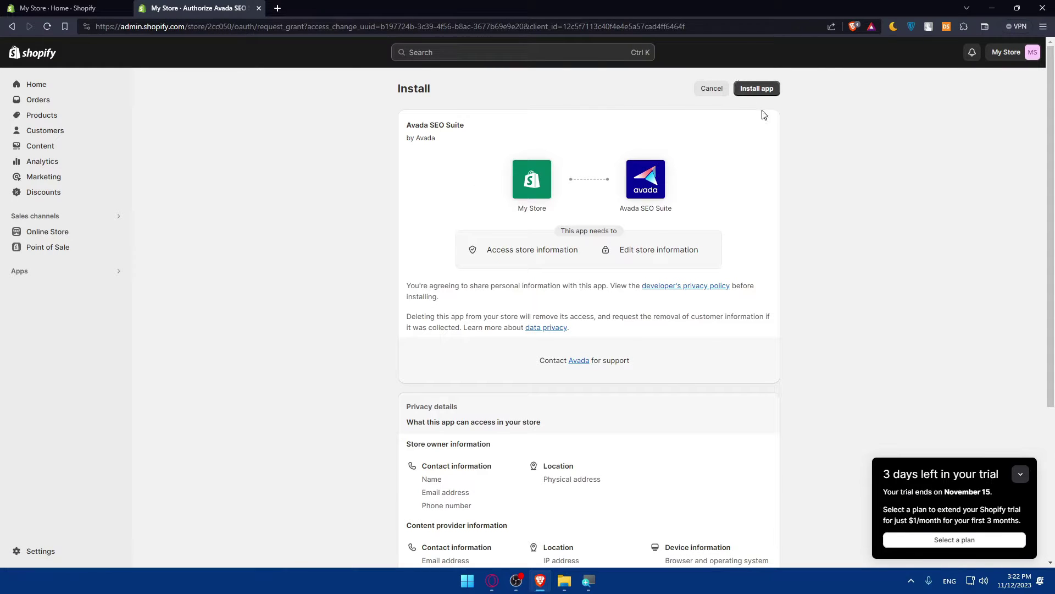
# Review the app permissions article and developer privacy policy in new tabs, then close both
pyautogui.middleClick(551, 328)
pyautogui.middleClick(659, 285)
pyautogui.click(330, 8)
pyautogui.scroll(-2, 500, 247)
pyautogui.scroll(3, 499, 242)
pyautogui.scroll(-3, 495, 244)
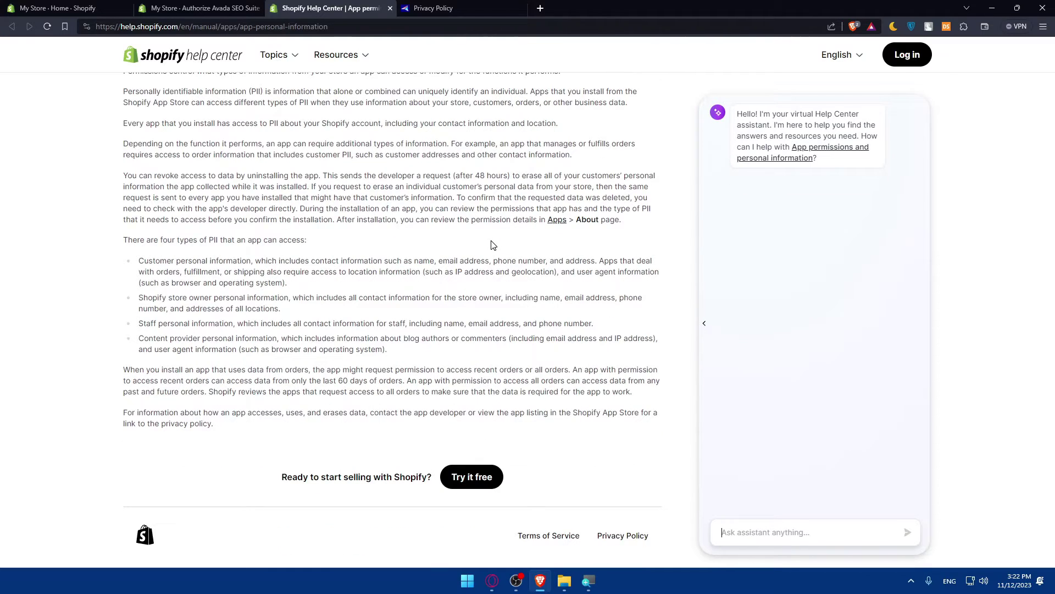
pyautogui.click(390, 9)
pyautogui.scroll(-5, 425, 190)
pyautogui.scroll(-5, 429, 198)
pyautogui.scroll(-5, 430, 198)
pyautogui.scroll(-5, 430, 198)
pyautogui.scroll(-5, 431, 199)
pyautogui.scroll(-5, 431, 197)
pyautogui.scroll(-5, 430, 198)
pyautogui.scroll(-10, 431, 198)
pyautogui.scroll(5, 431, 197)
pyautogui.scroll(6, 405, 89)
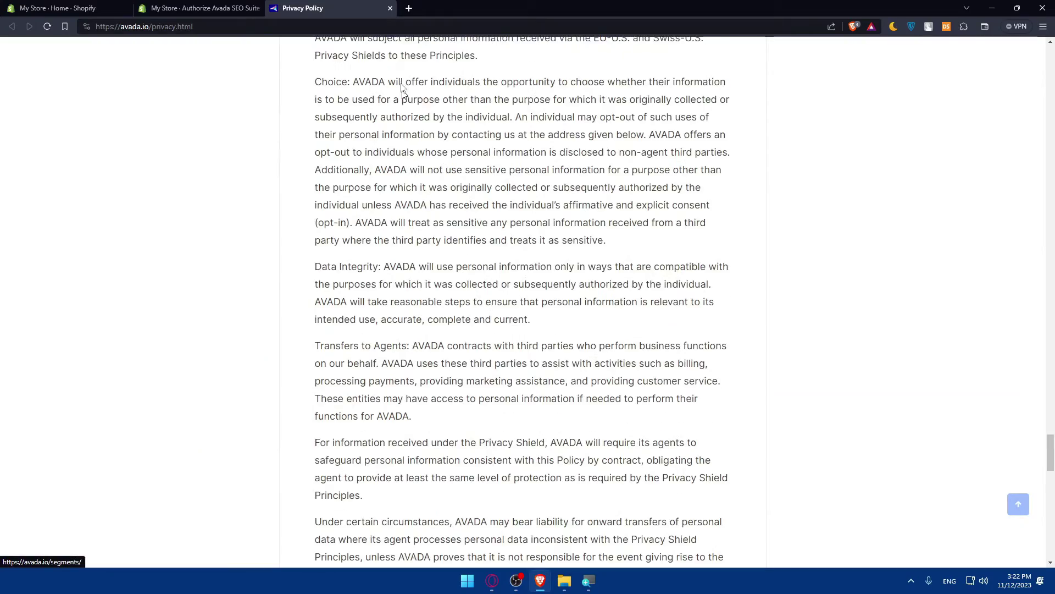
pyautogui.click(390, 9)
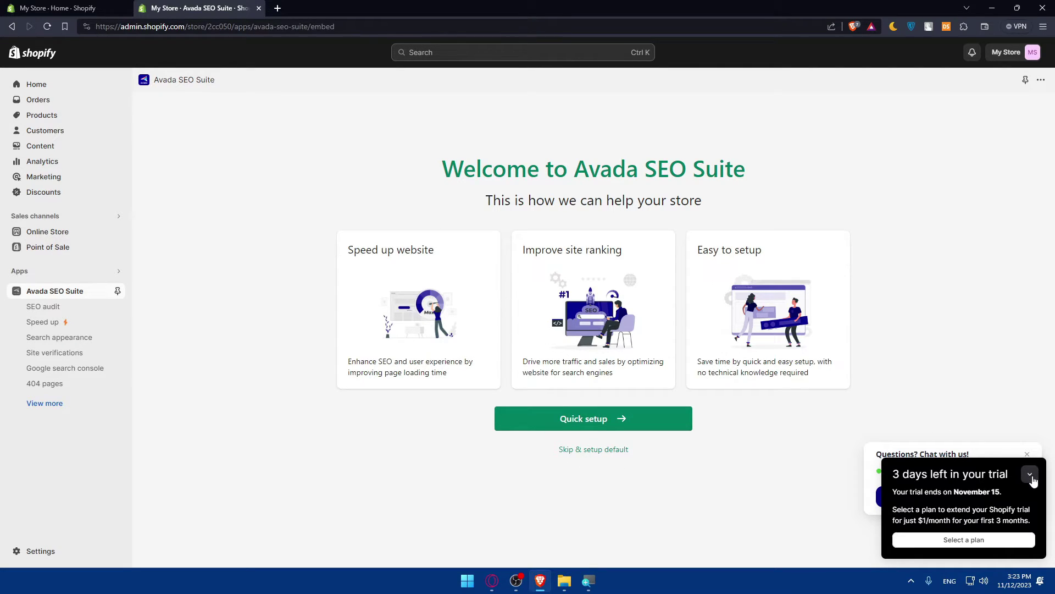
# Start quick setup with Unlimited Image Alt Optimization turned on
pyautogui.click(616, 421)
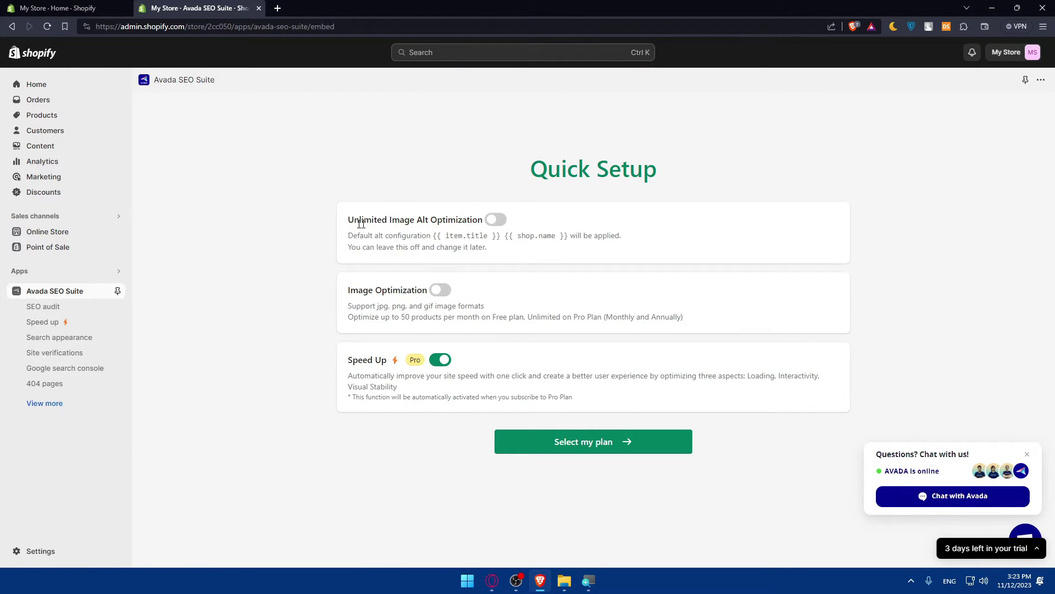
pyautogui.click(496, 221)
pyautogui.click(494, 226)
pyautogui.click(496, 226)
# Turn Speed Up off and Image Optimization on, then proceed to plan selection
pyautogui.moveTo(427, 385); pyautogui.dragTo(518, 379)
pyautogui.click(527, 381)
pyautogui.click(444, 365)
pyautogui.click(441, 291)
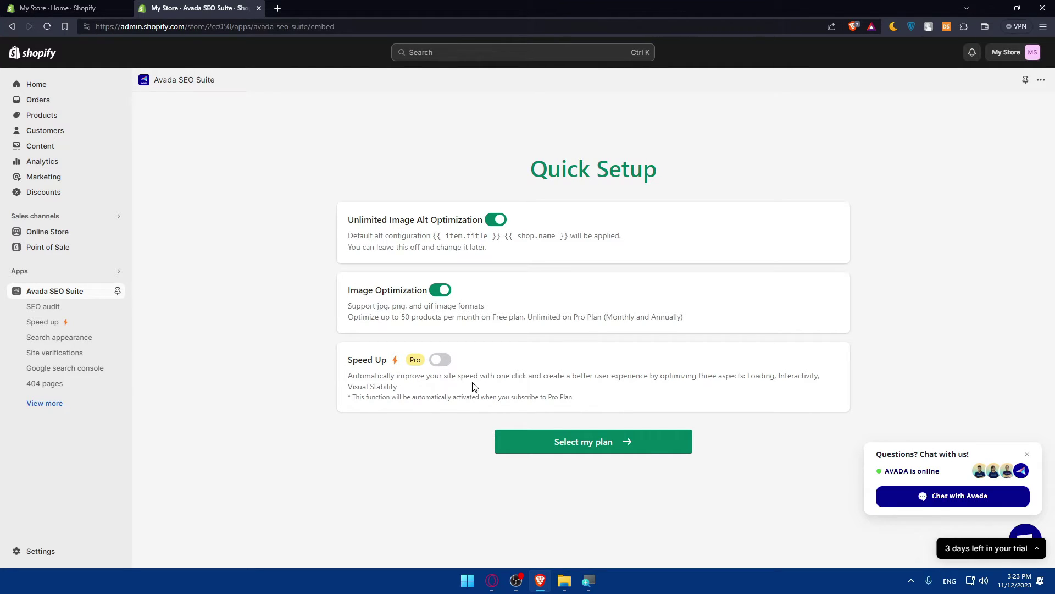
pyautogui.click(579, 446)
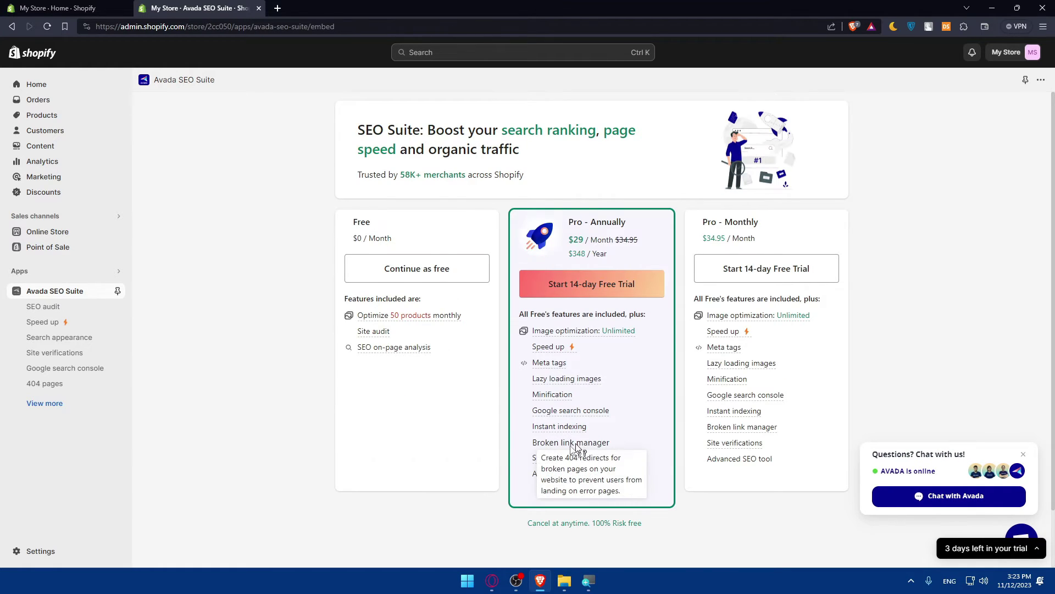
# Continue on the Free plan, landing on the dashboard with SEO score 45 and speed score 84
pyautogui.click(424, 284)
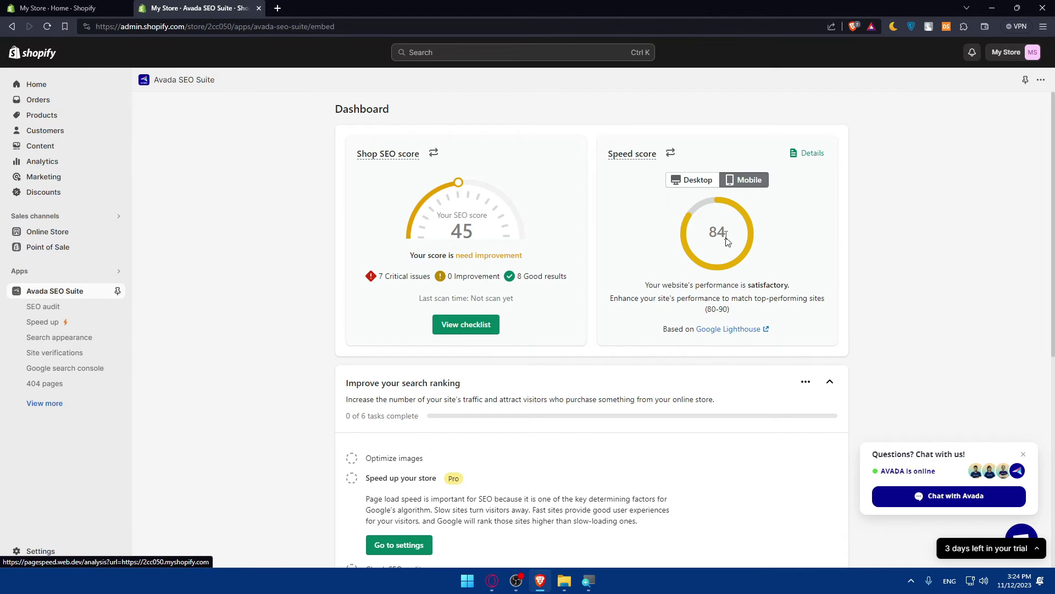
# Show the desktop speed score of 98 and expand the Optimize images, Speed up, SEO audit and Structured Data tasks
pyautogui.click(703, 187)
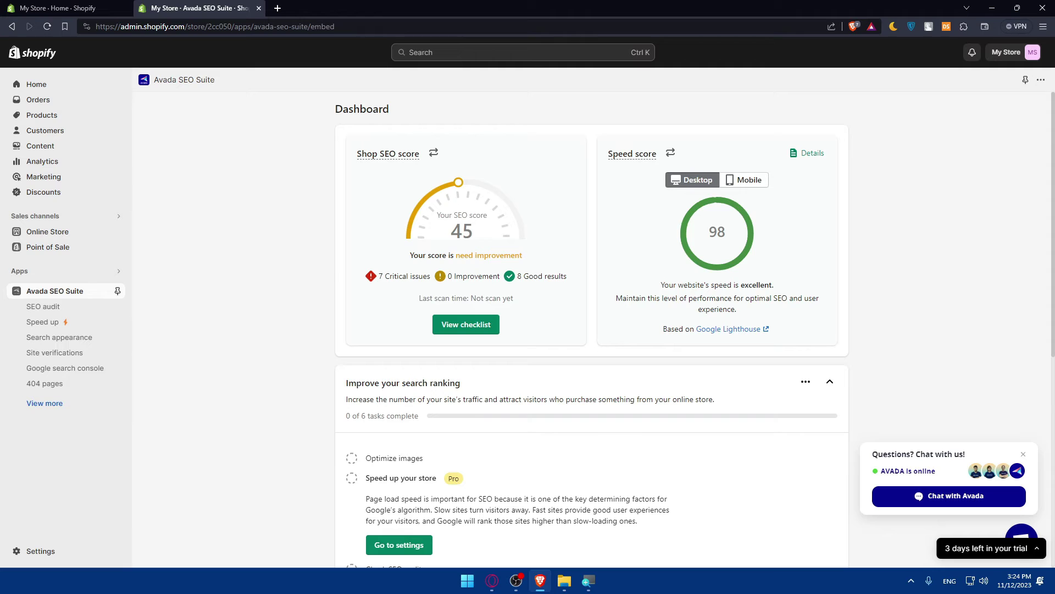
pyautogui.scroll(-1, 508, 302)
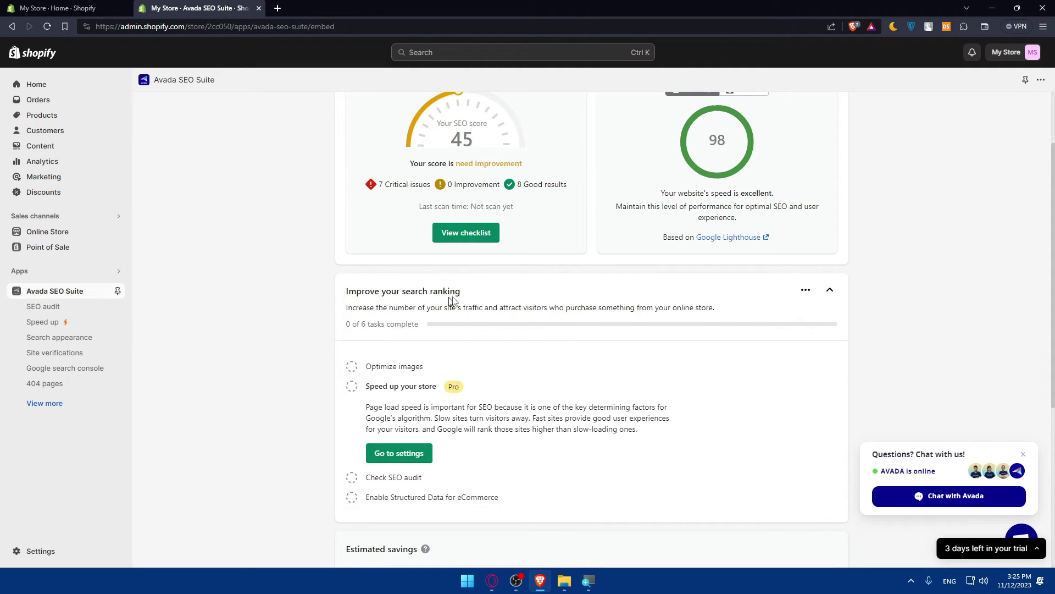
pyautogui.click(398, 368)
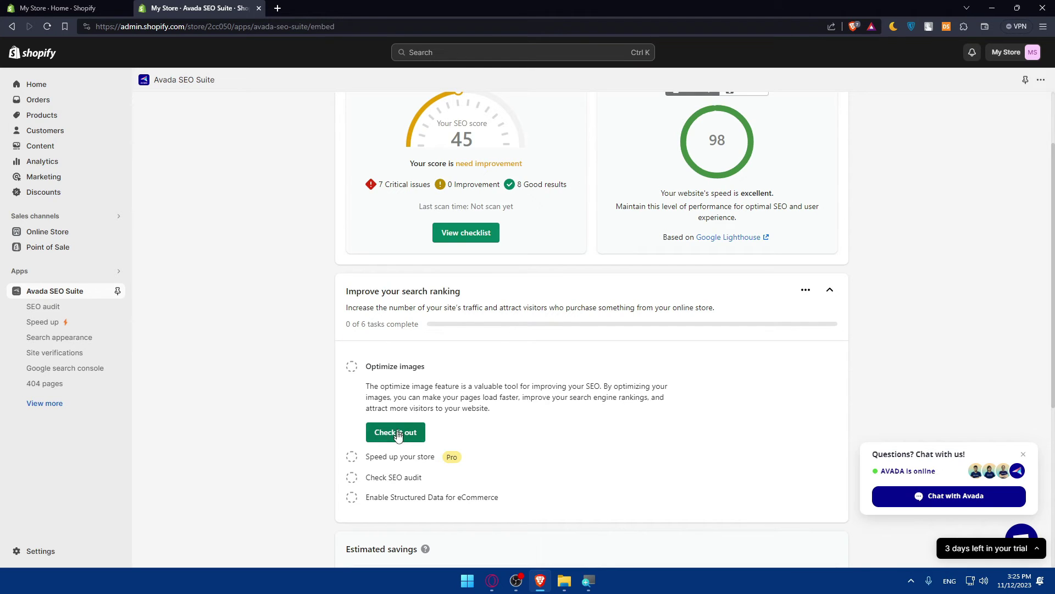
pyautogui.click(402, 458)
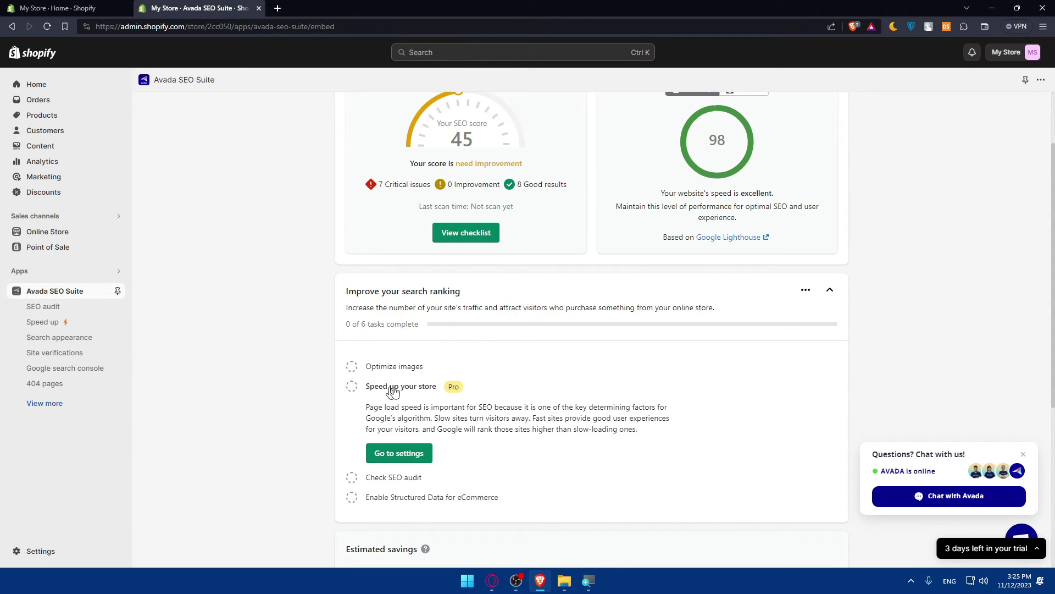
pyautogui.scroll(-1, 412, 393)
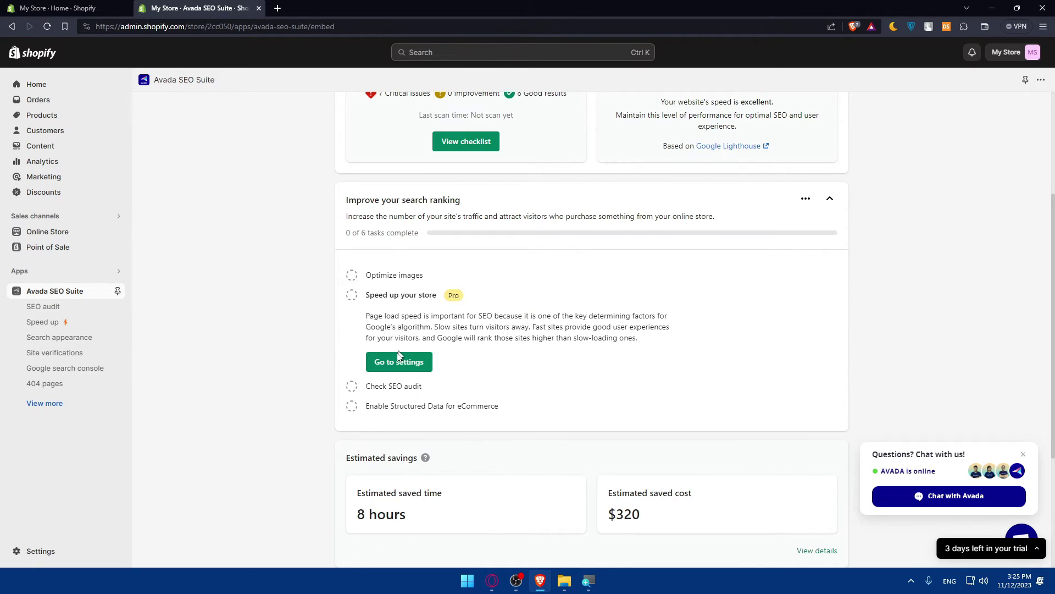
pyautogui.click(396, 388)
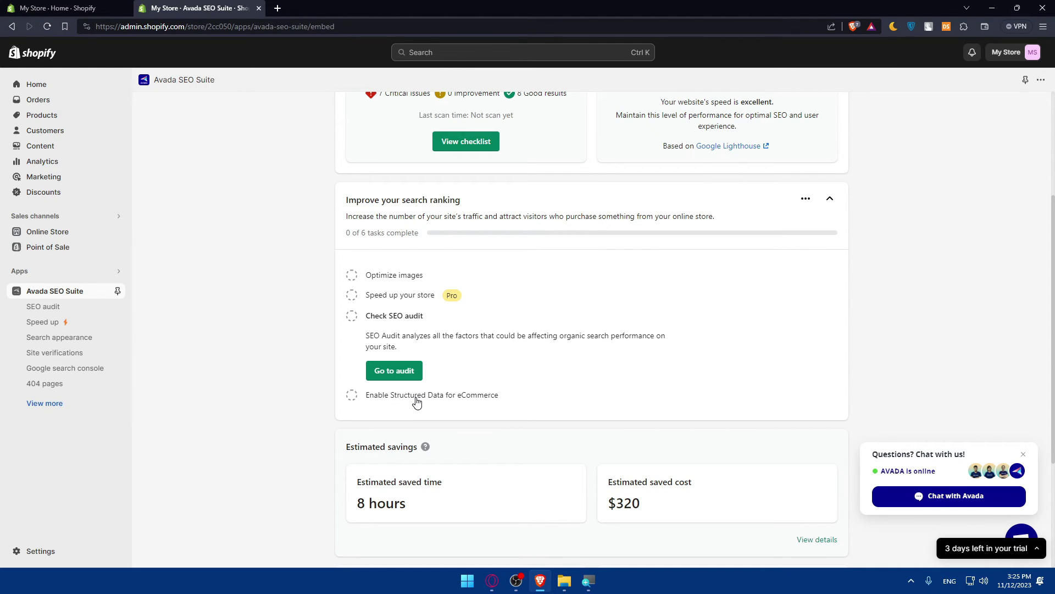
pyautogui.click(416, 394)
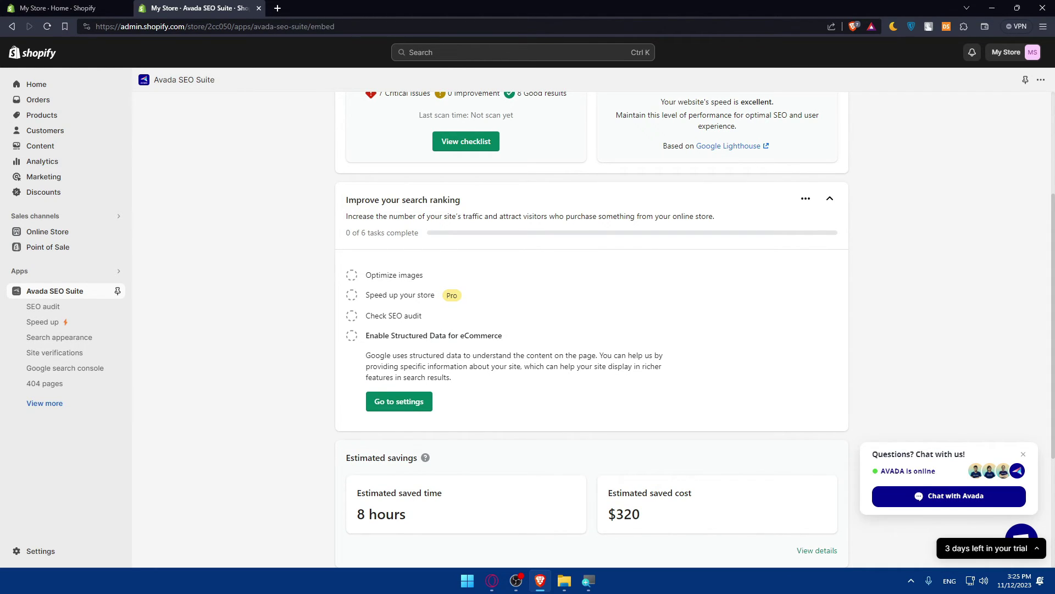
pyautogui.scroll(-2, 463, 356)
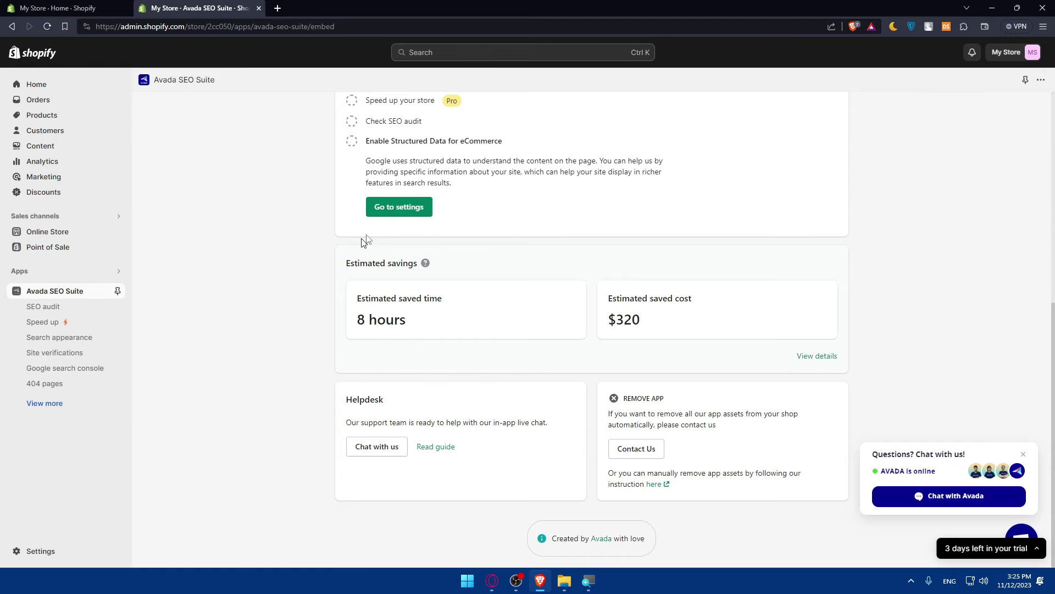
pyautogui.scroll(2, 431, 231)
pyautogui.scroll(-1, 450, 272)
pyautogui.scroll(-1, 465, 305)
pyautogui.moveTo(349, 263); pyautogui.dragTo(422, 265)
pyautogui.click(434, 264)
pyautogui.moveTo(632, 320); pyautogui.dragTo(616, 320)
pyautogui.click(624, 322)
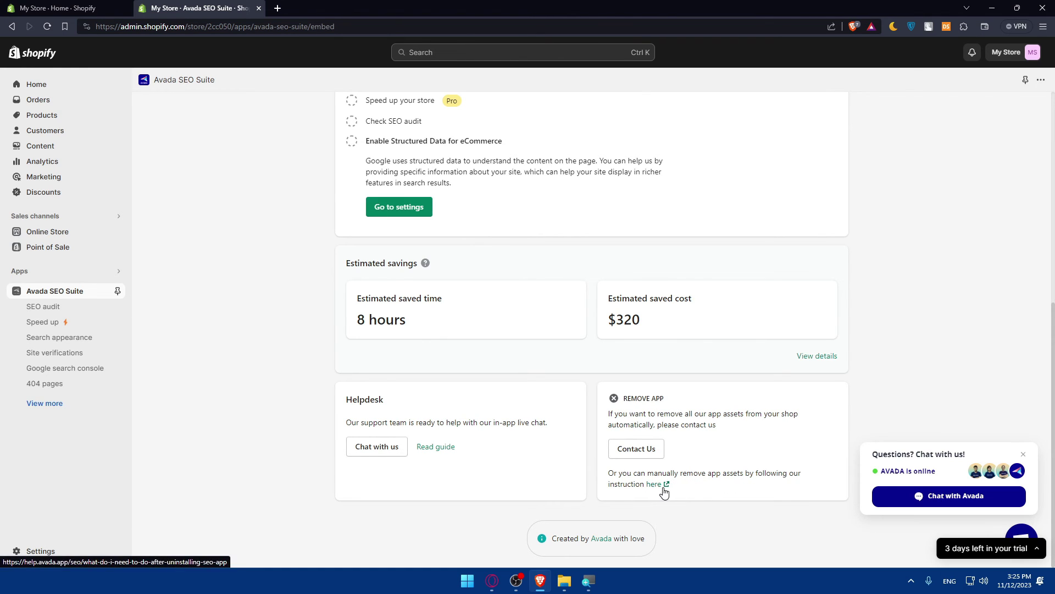
pyautogui.click(664, 485)
pyautogui.scroll(-5, 495, 177)
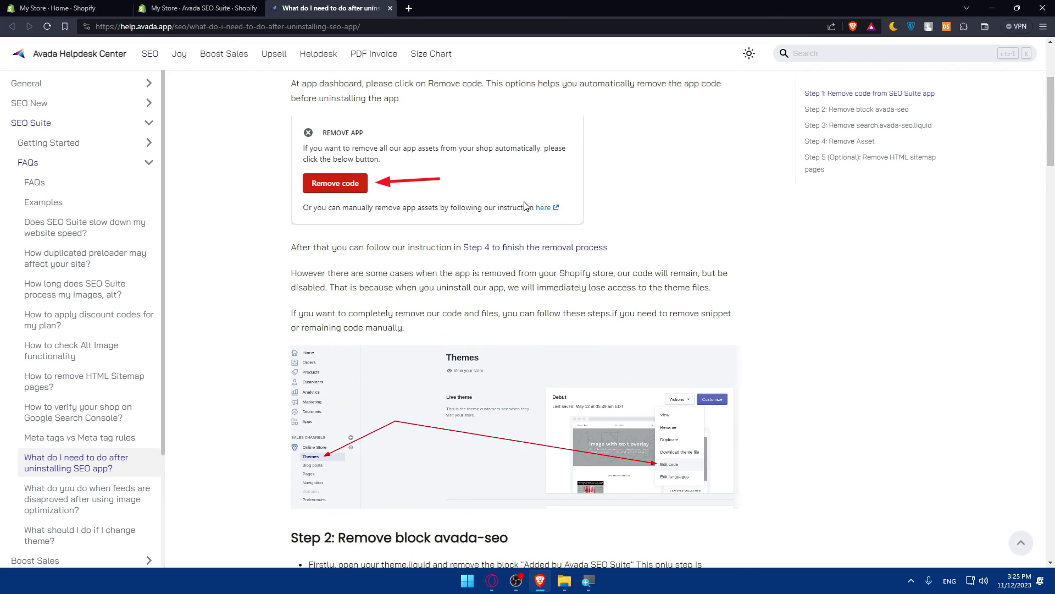
pyautogui.scroll(-3, 503, 174)
pyautogui.scroll(-5, 541, 198)
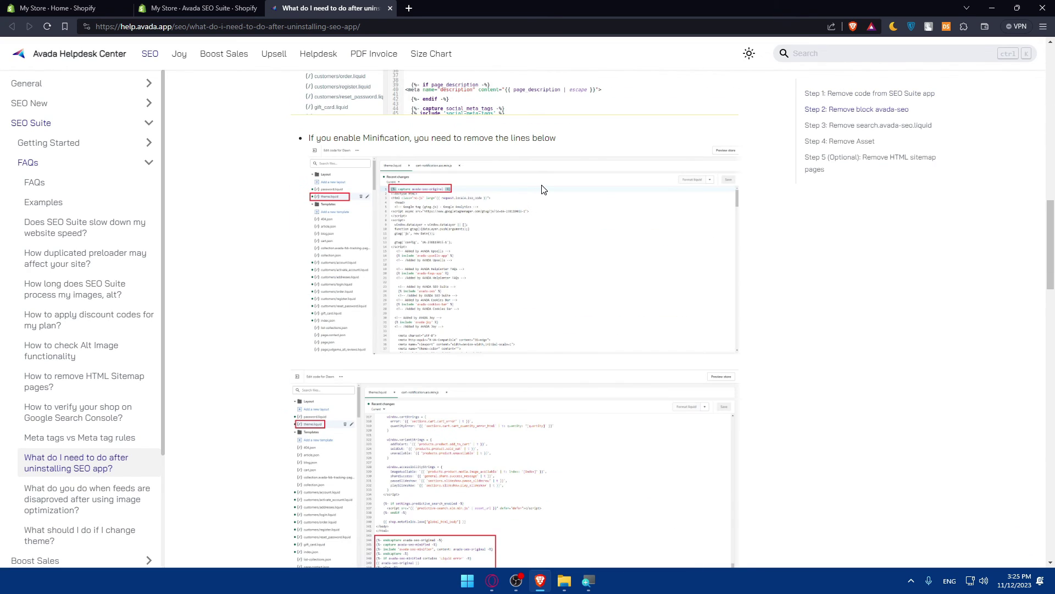
pyautogui.click(391, 8)
pyautogui.scroll(5, 539, 281)
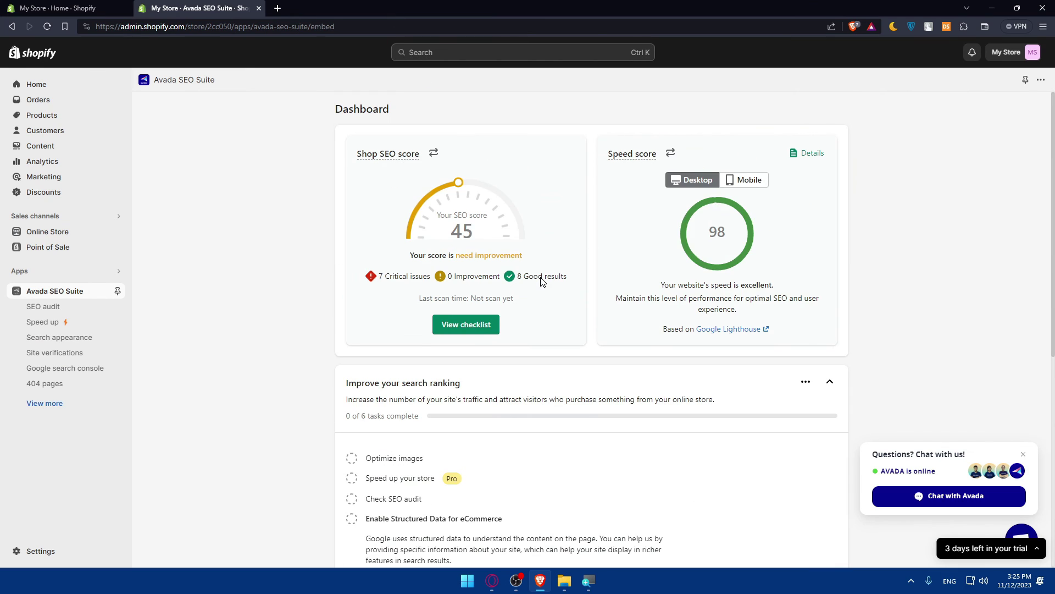
pyautogui.scroll(-1, 540, 281)
pyautogui.scroll(1, 541, 282)
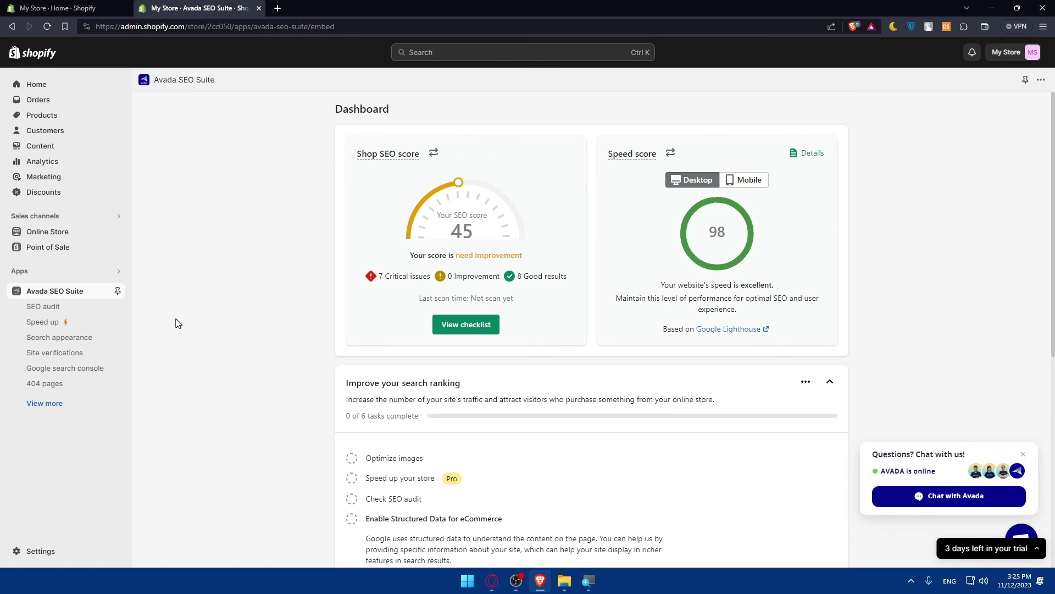